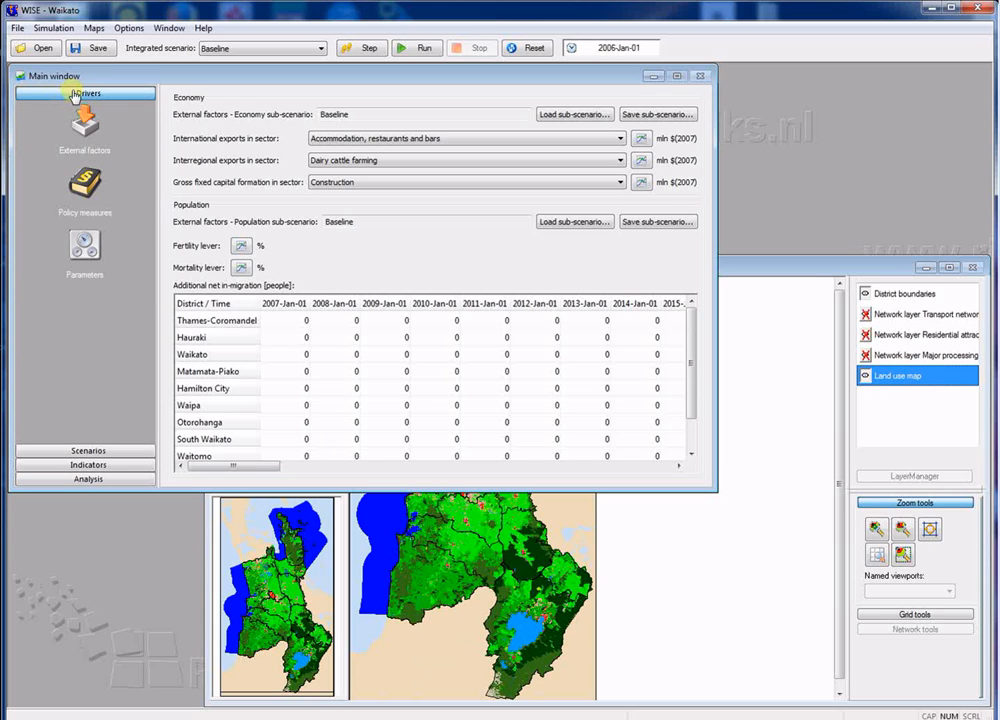
Step: View the driver settings for external factors, policy measures and parameters in turn
left_click(83, 119)
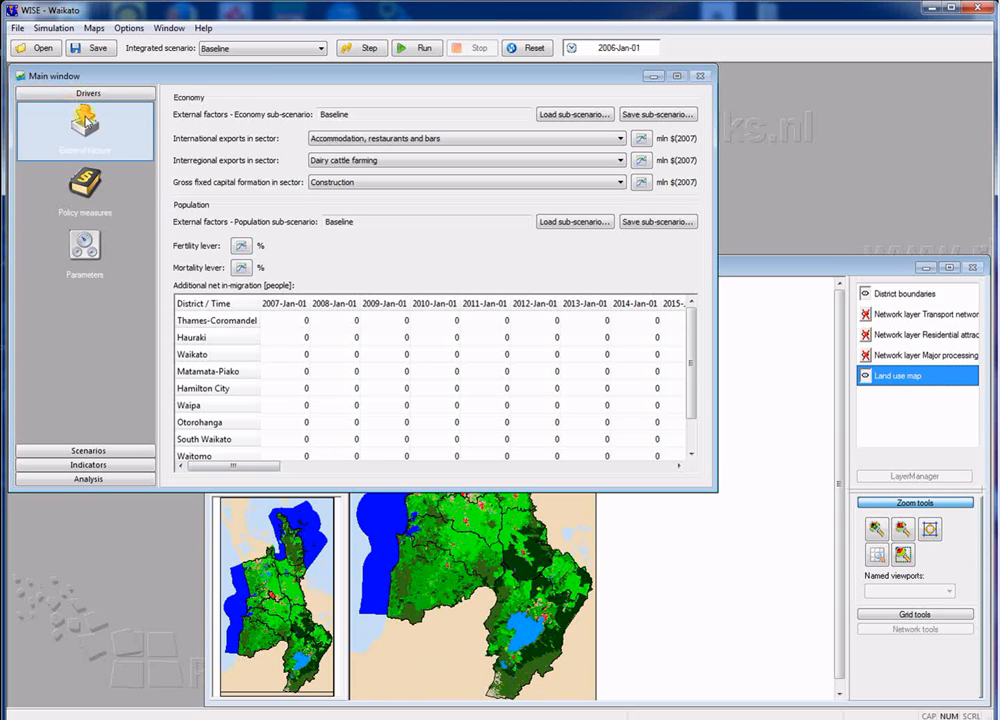
left_click(92, 186)
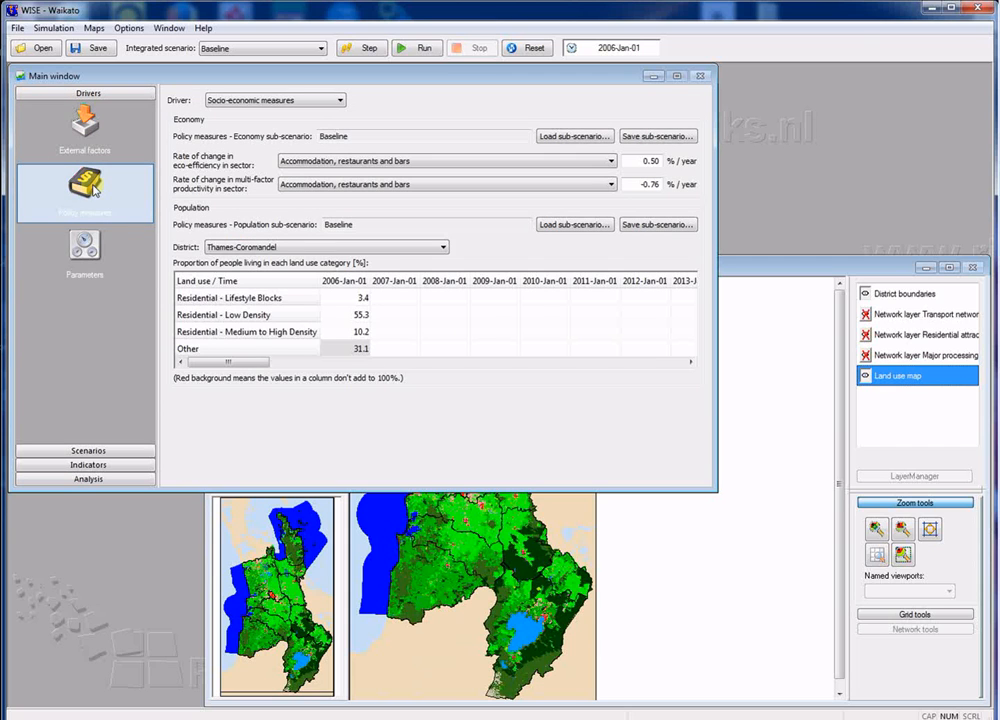
left_click(86, 244)
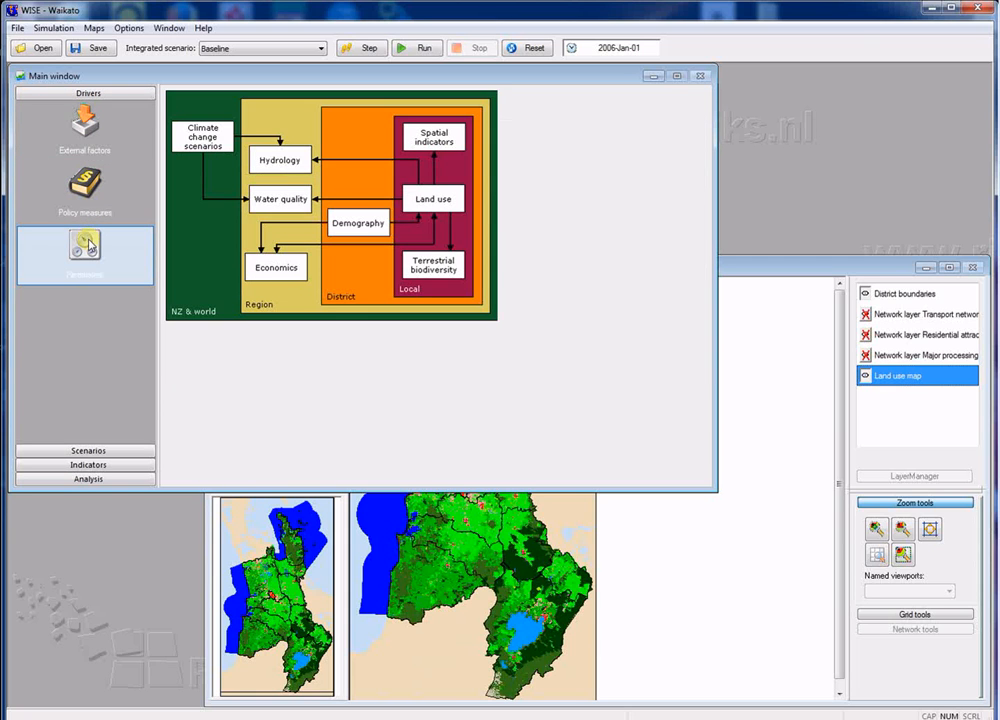
Step: Check the international export sectors under external factors and load the Baseline sub-scenario for the economy
left_click(86, 140)
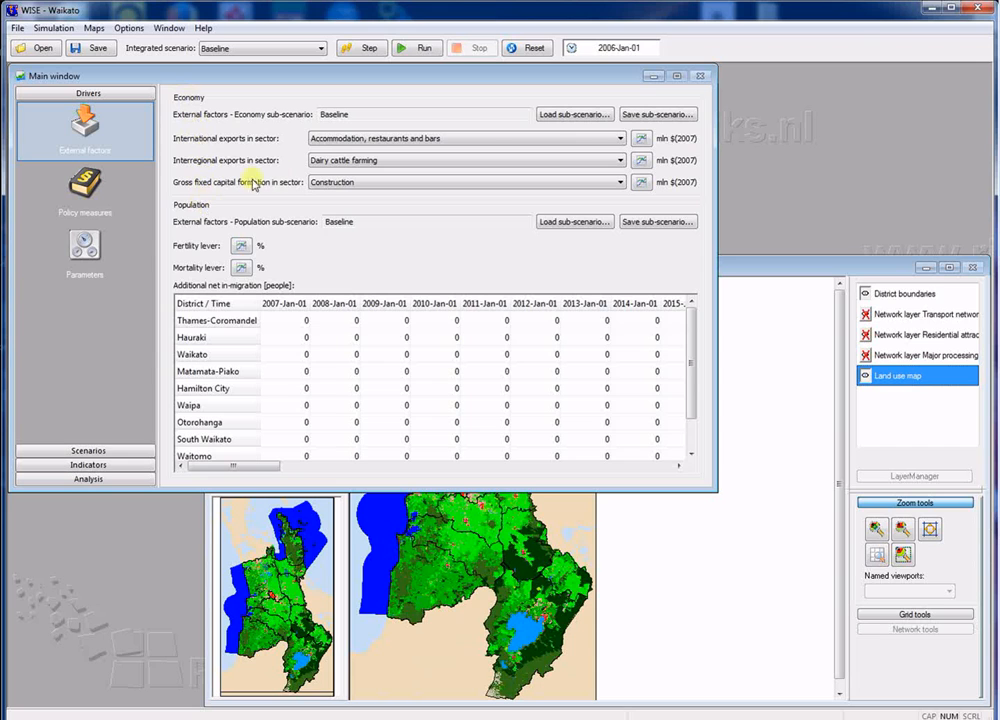
left_click(620, 139)
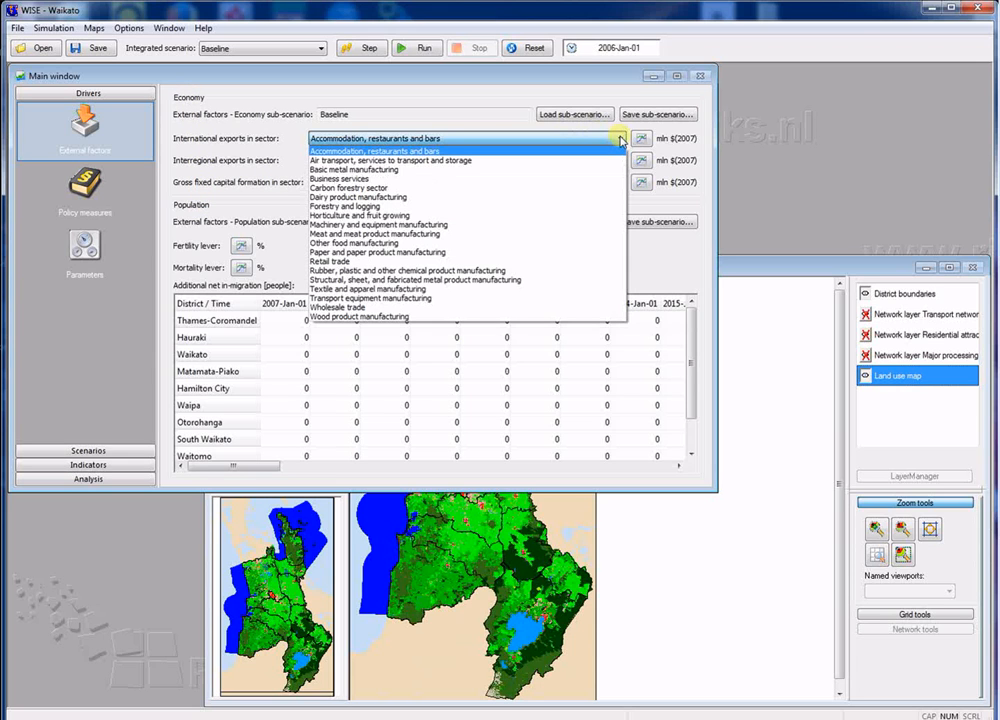
left_click(620, 139)
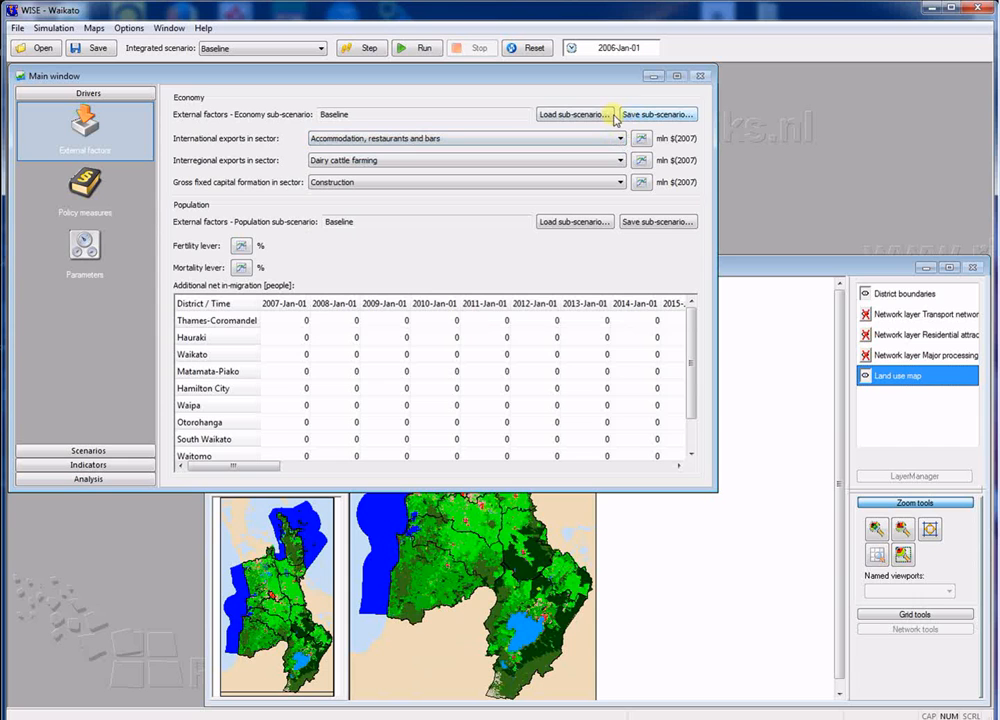
left_click(612, 116)
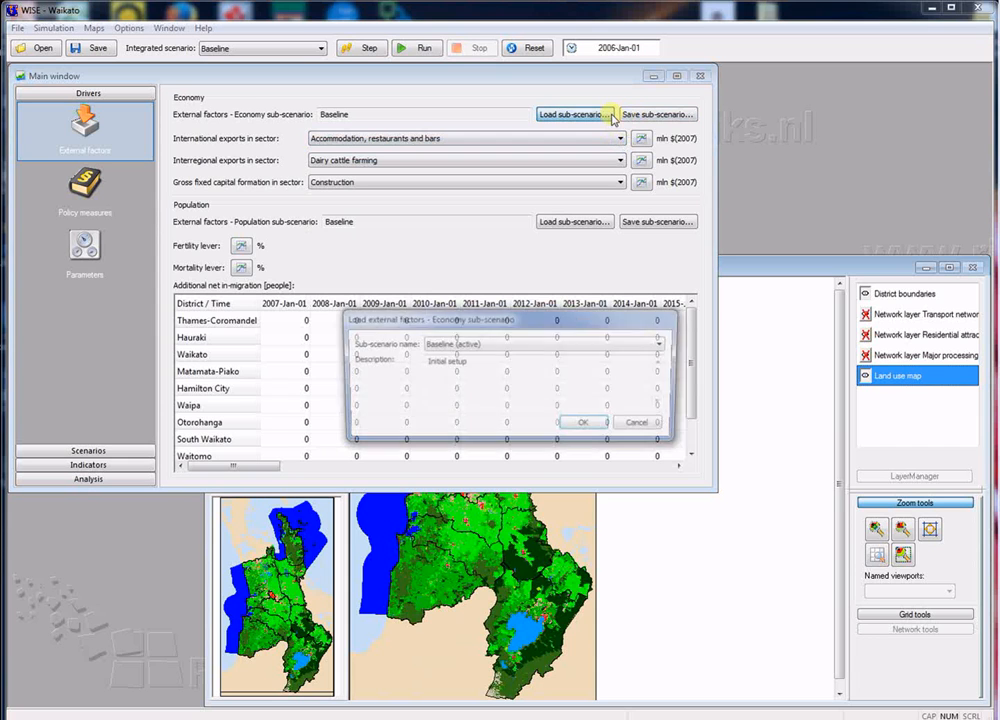
left_click(588, 425)
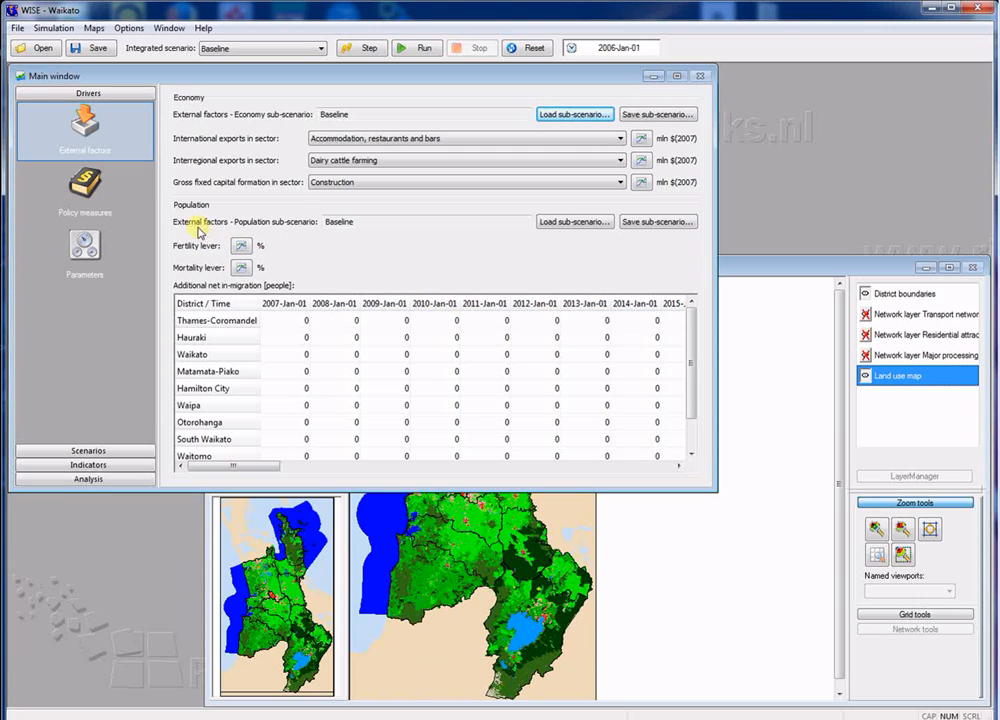
Step: Inspect the fertility lever curve without changing it, and select Hauraki's 2007 additional net in-migration value
left_click(242, 245)
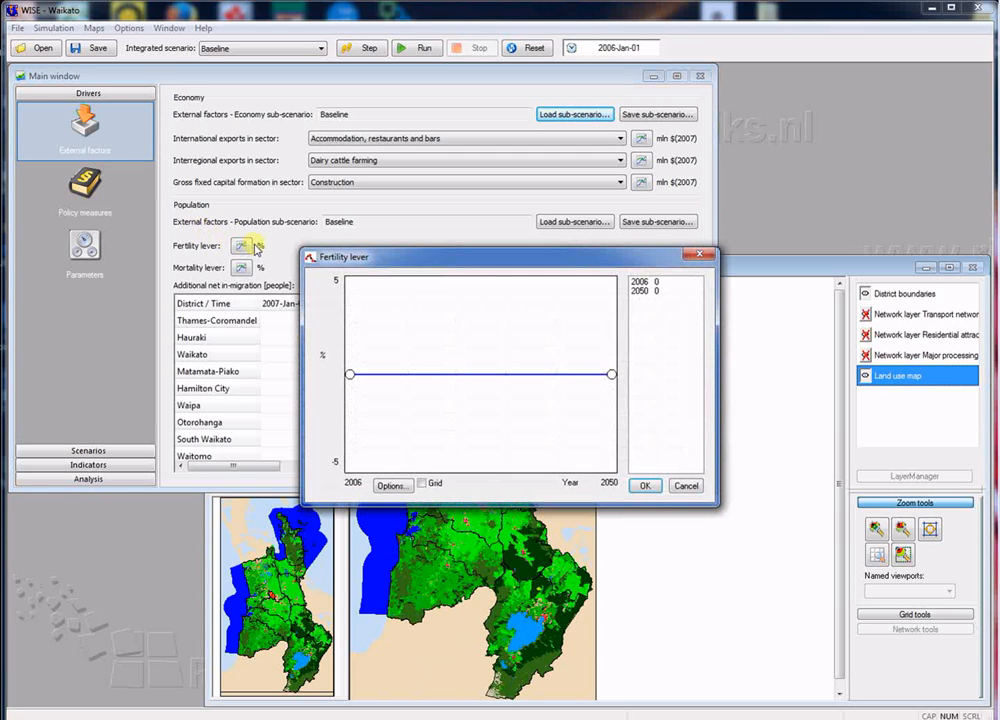
mouse_move(611, 374)
left_mouse_down()
mouse_move(609, 356)
mouse_move(611, 374)
left_mouse_up()
left_click(677, 485)
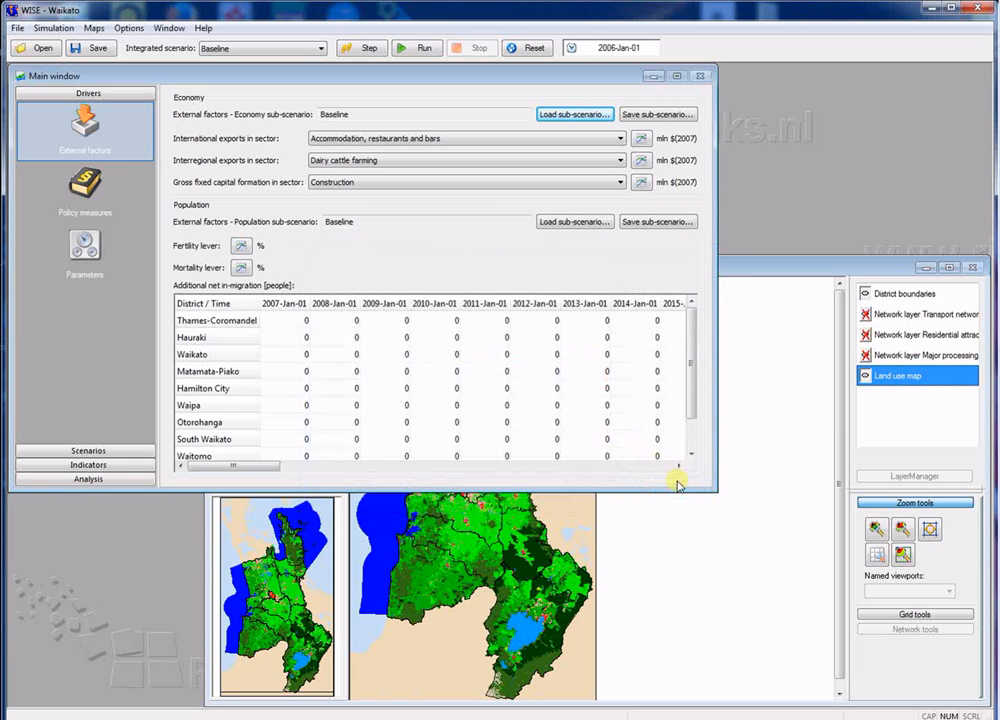
left_click(308, 340)
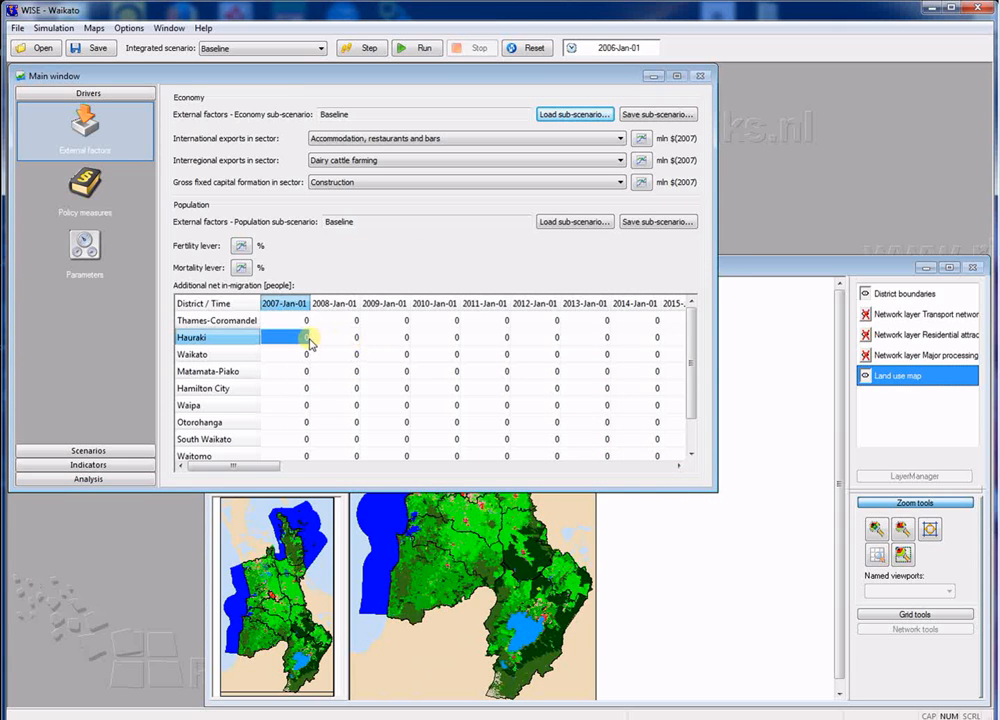
Step: Review the zoning, infrastructure and socio-economic policy measures, including the sector choices for the eco-efficiency rate of change
left_click(88, 192)
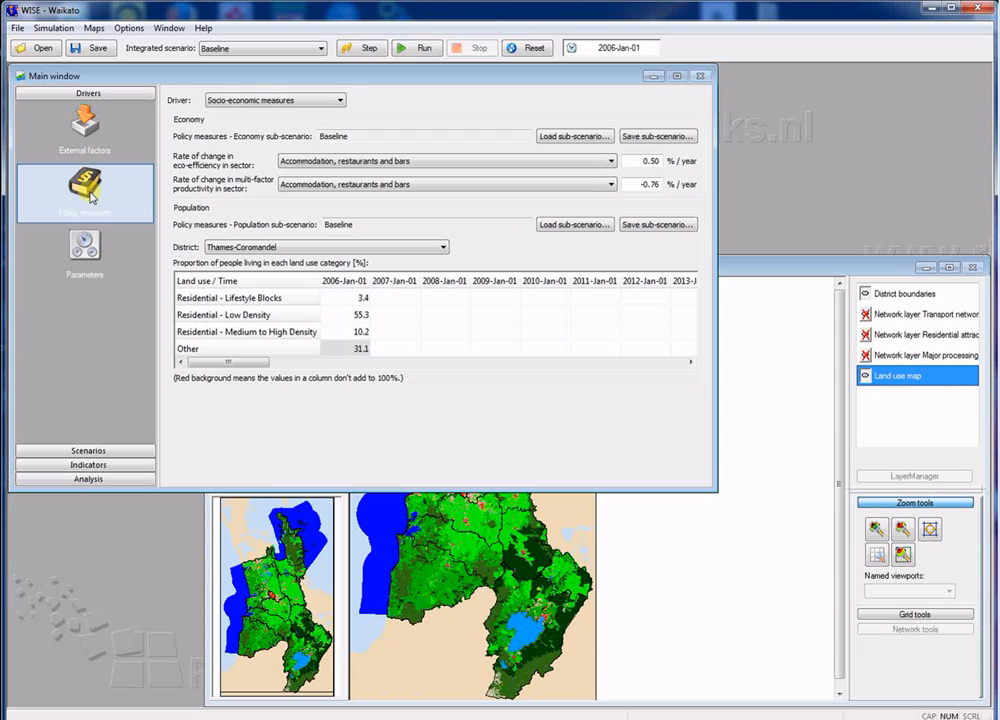
left_click(340, 100)
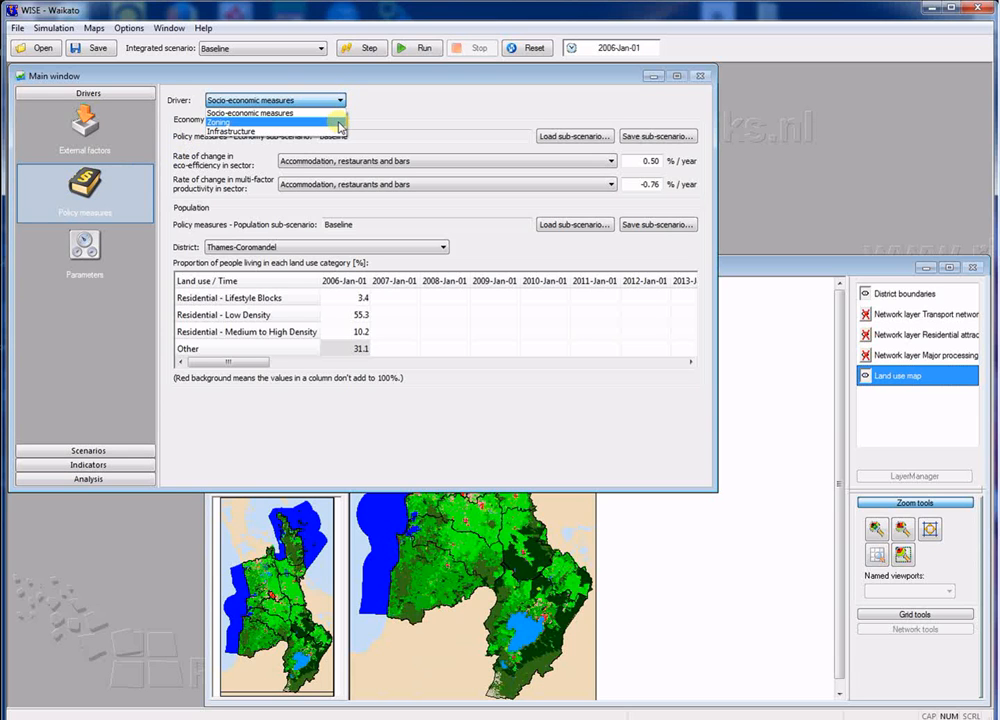
left_click(341, 123)
left_click(340, 100)
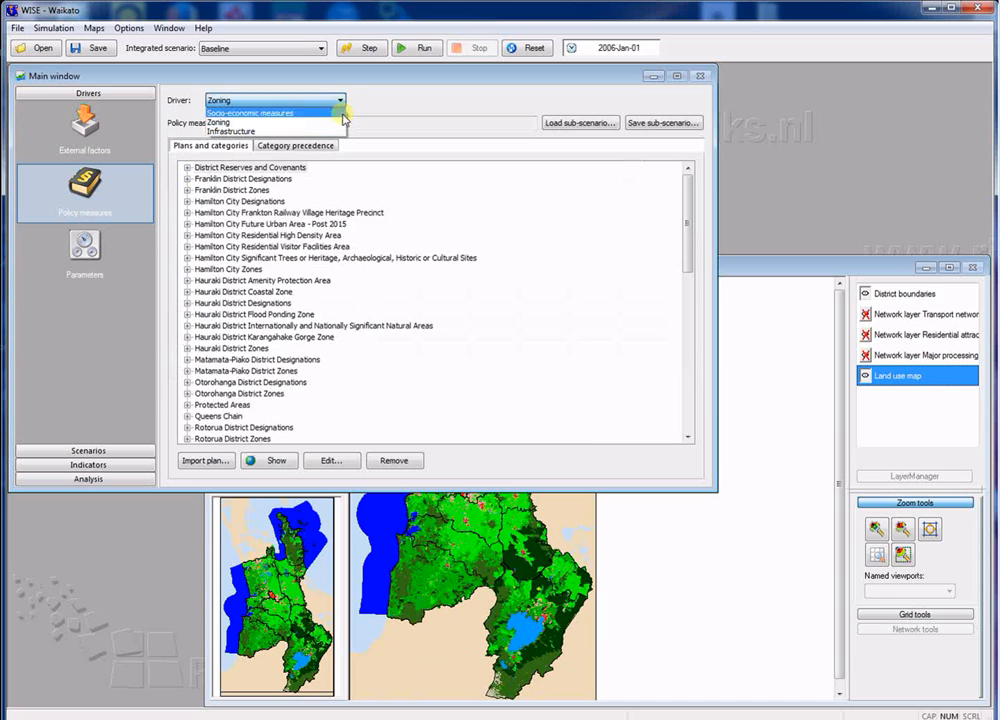
left_click(338, 131)
left_click(336, 100)
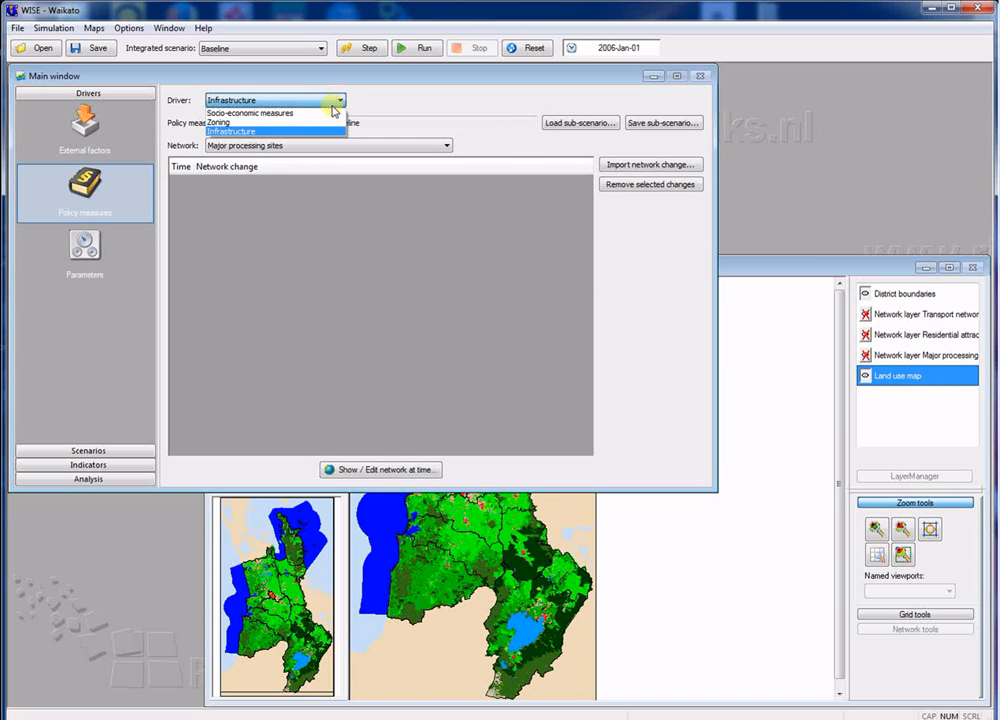
left_click(330, 113)
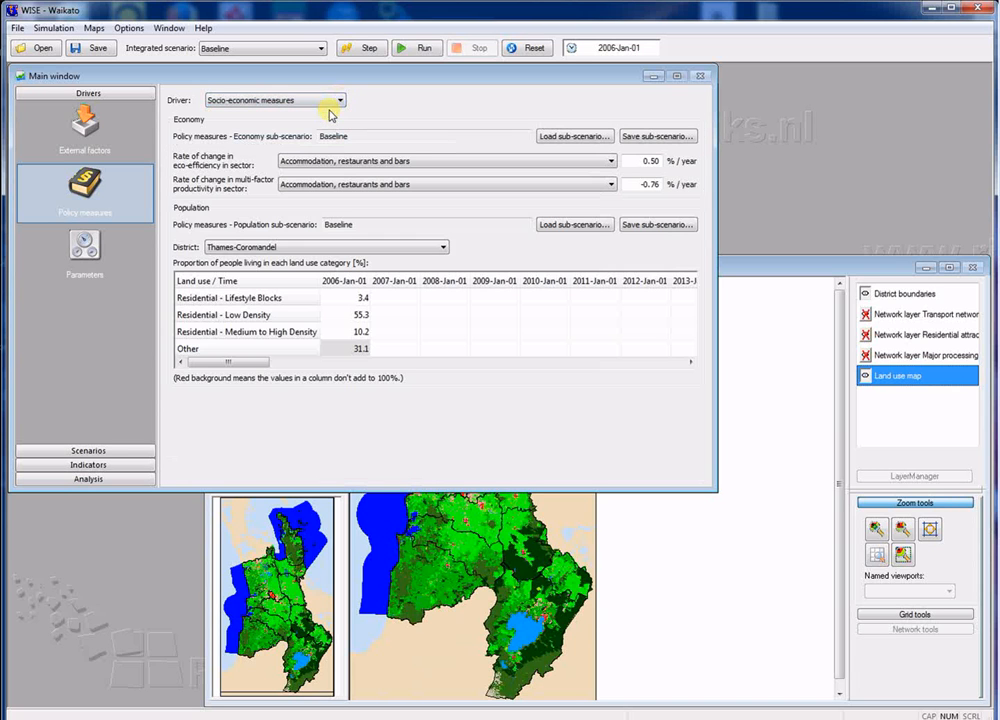
left_click(611, 161)
left_click(611, 165)
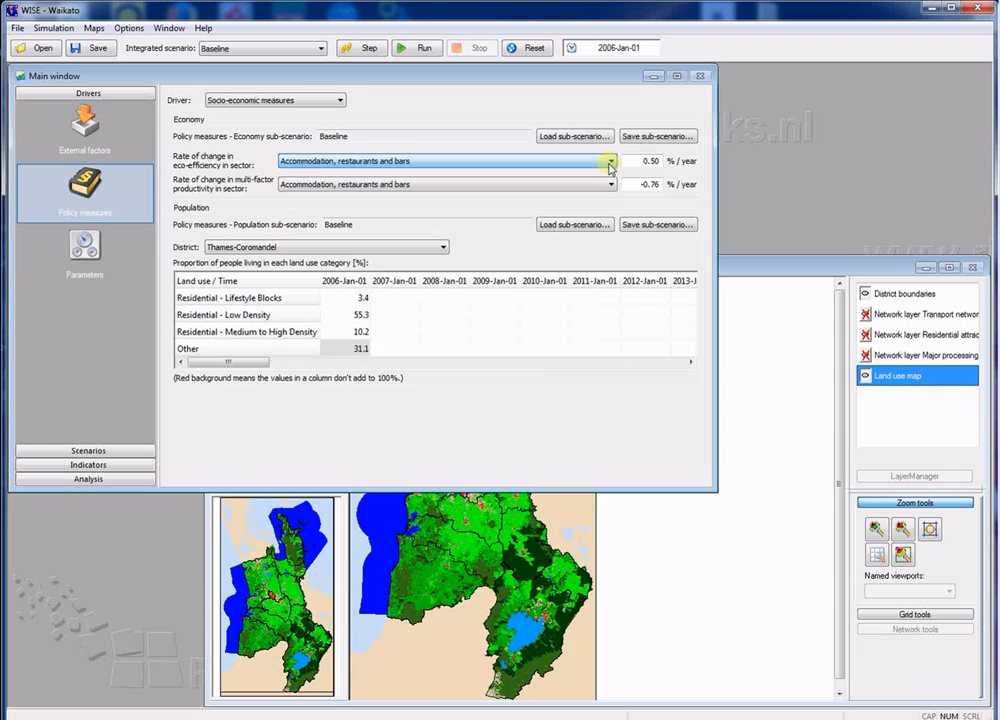
Step: Open the land use change model from the parameters' system diagram and move its window clear of the driver categories
left_click(95, 249)
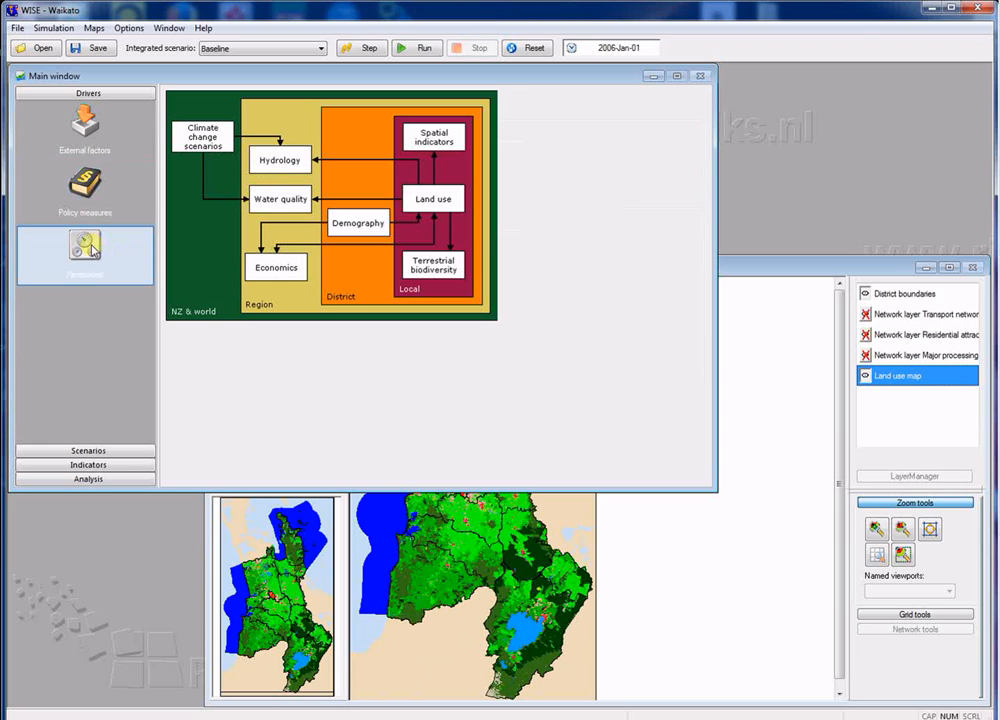
left_click(430, 203)
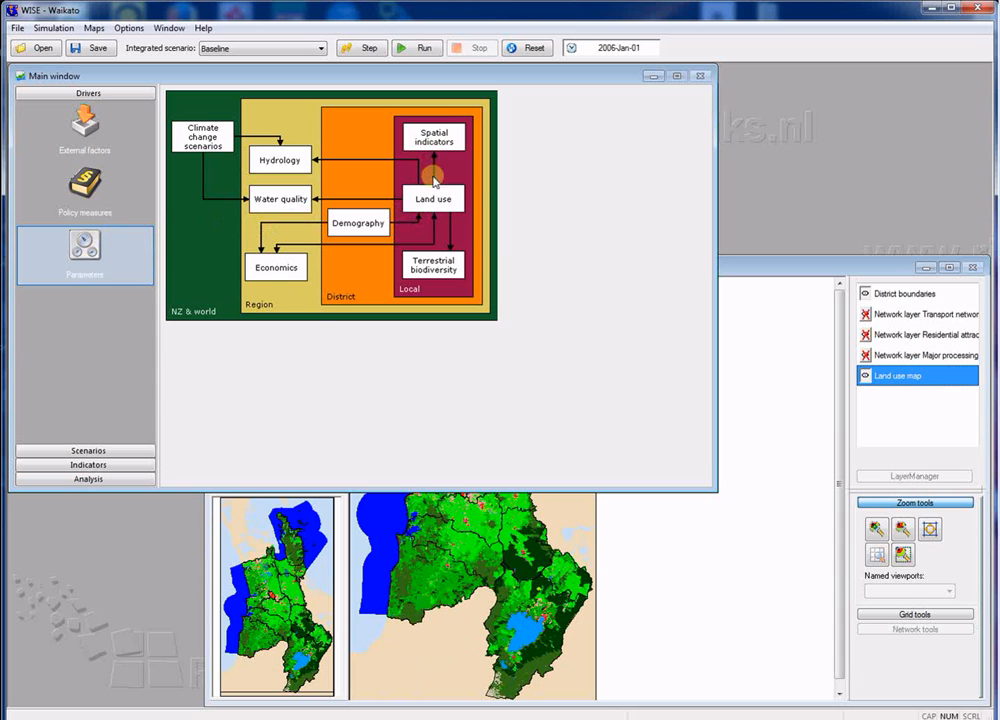
double_click(435, 198)
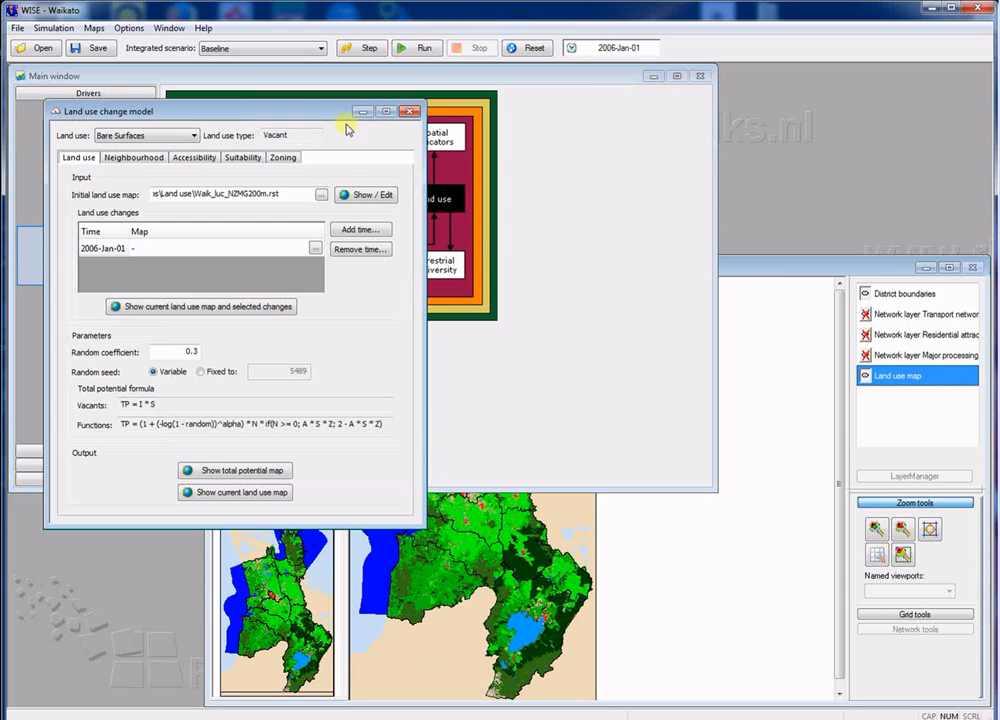
left_click_drag(339, 120, 476, 122)
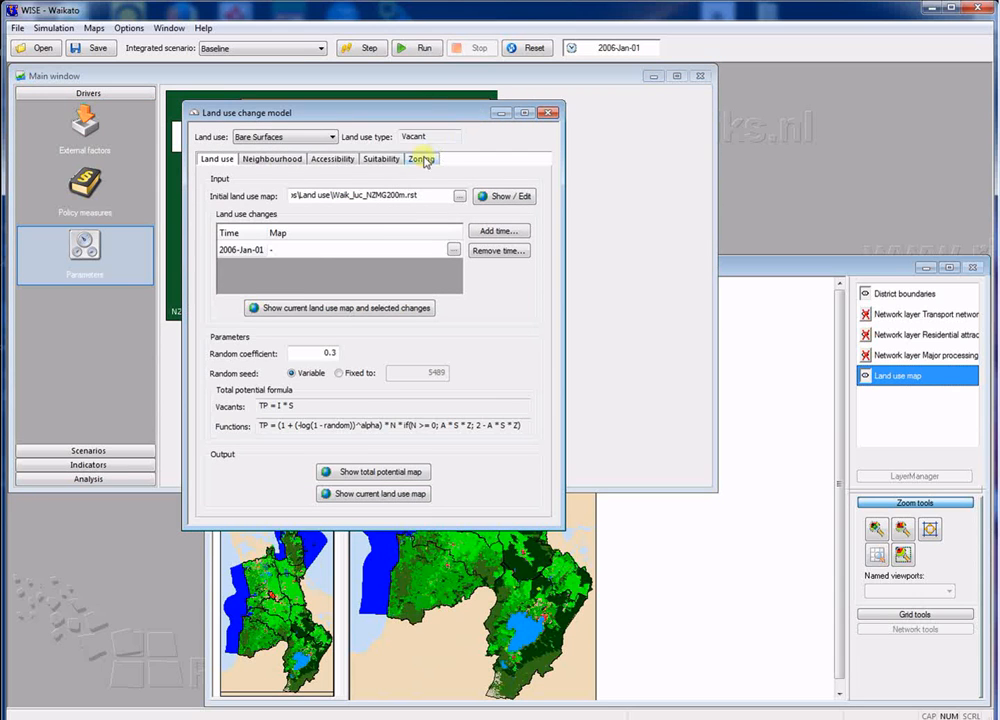
Step: Examine the land use model's accessibility, suitability and zoning parameters and its list of land uses, and close the model window
left_click(353, 160)
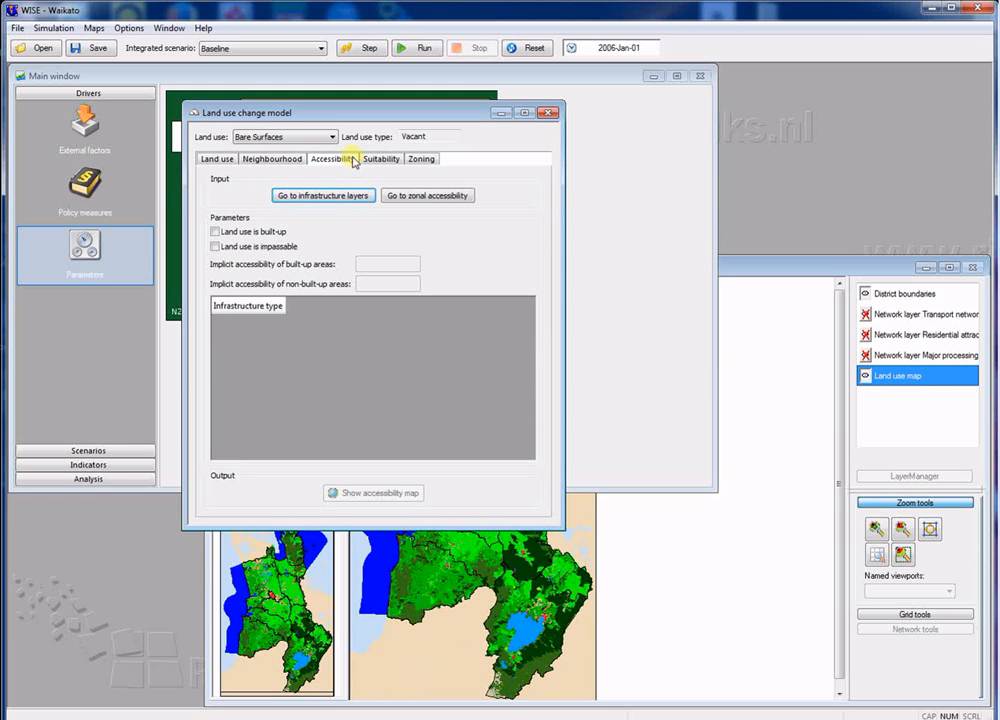
left_click(333, 137)
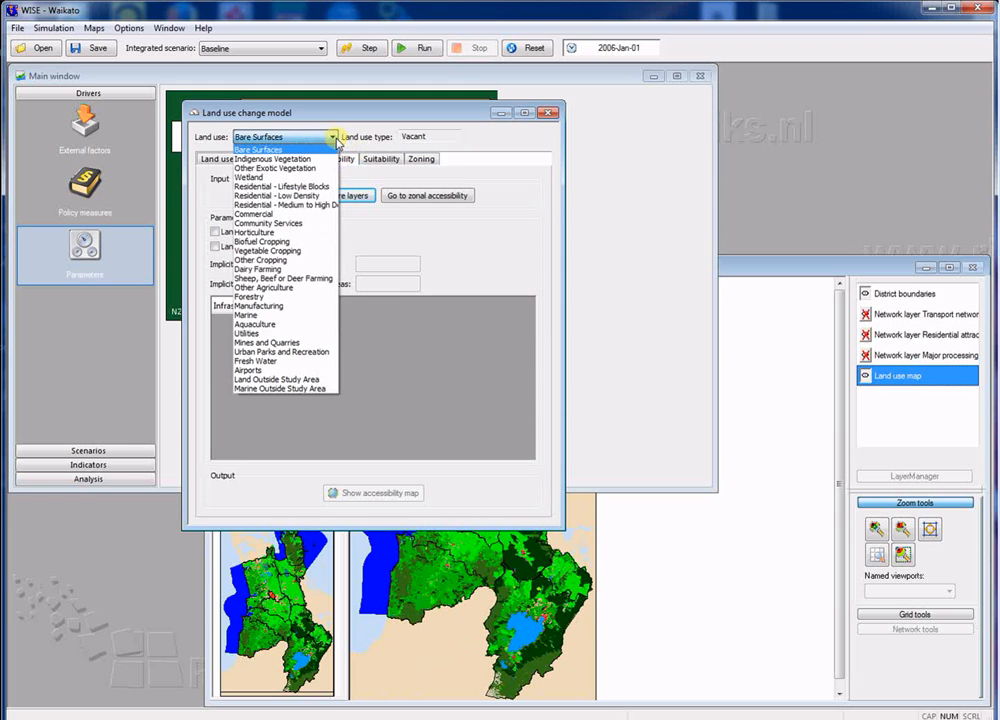
left_click(335, 139)
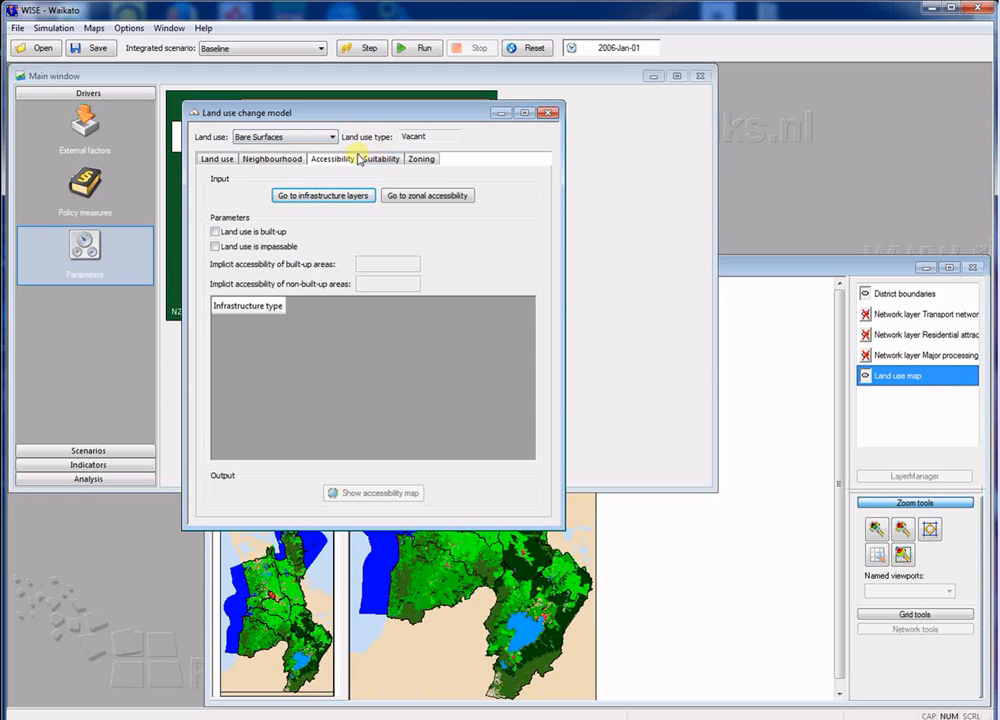
left_click(364, 161)
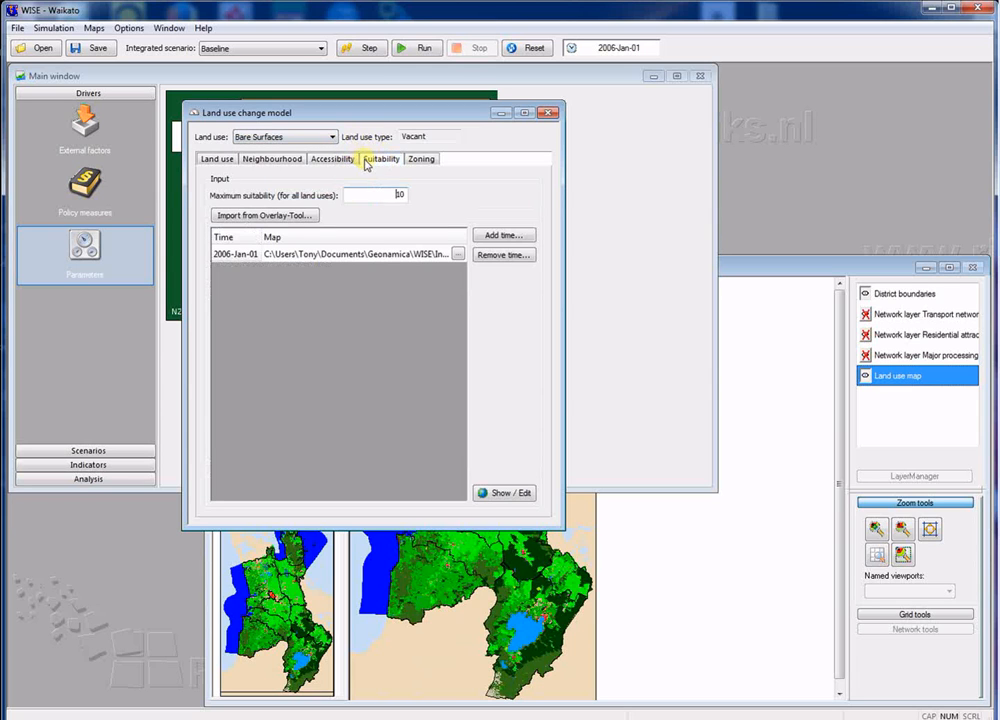
left_click(419, 159)
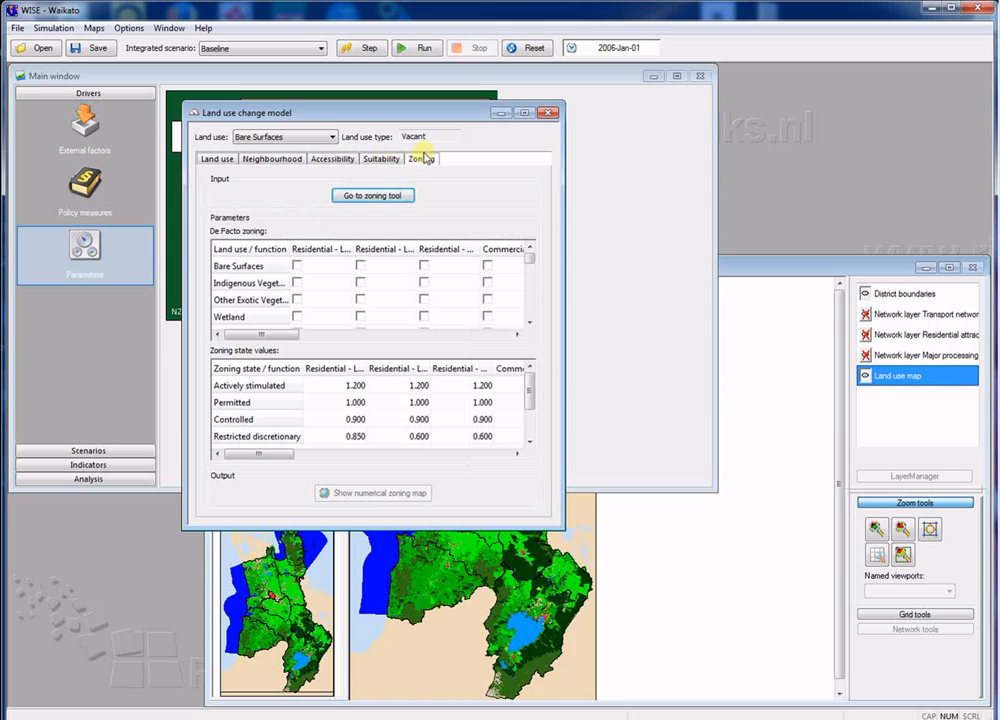
left_click(547, 114)
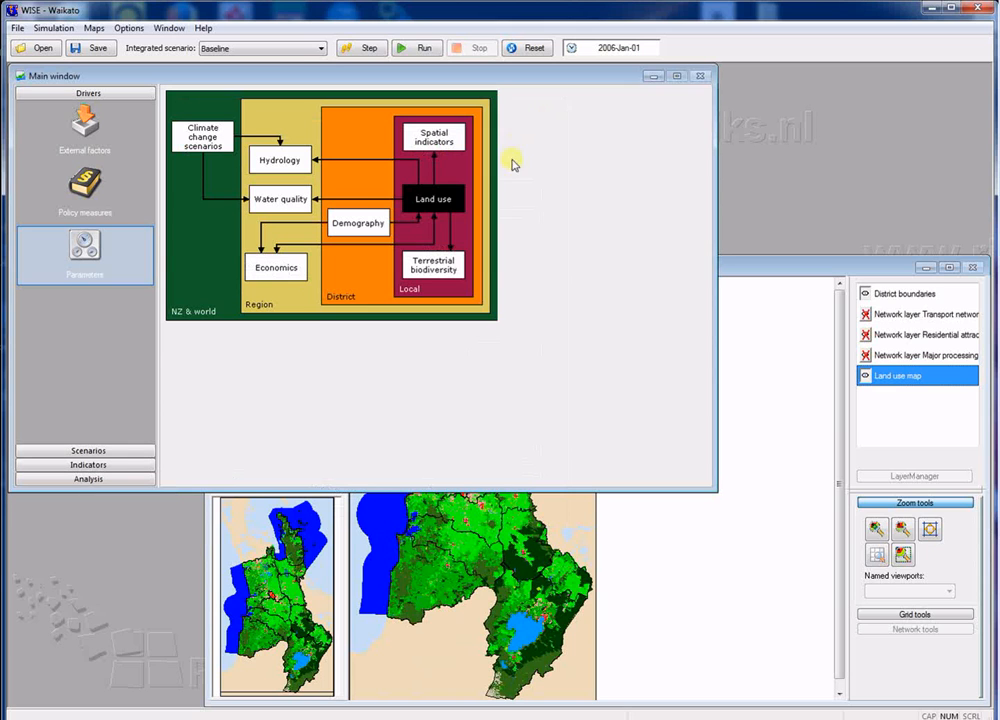
Step: Open the scenario manager and look through the available integrated scenarios, keeping Baseline selected
left_click(135, 449)
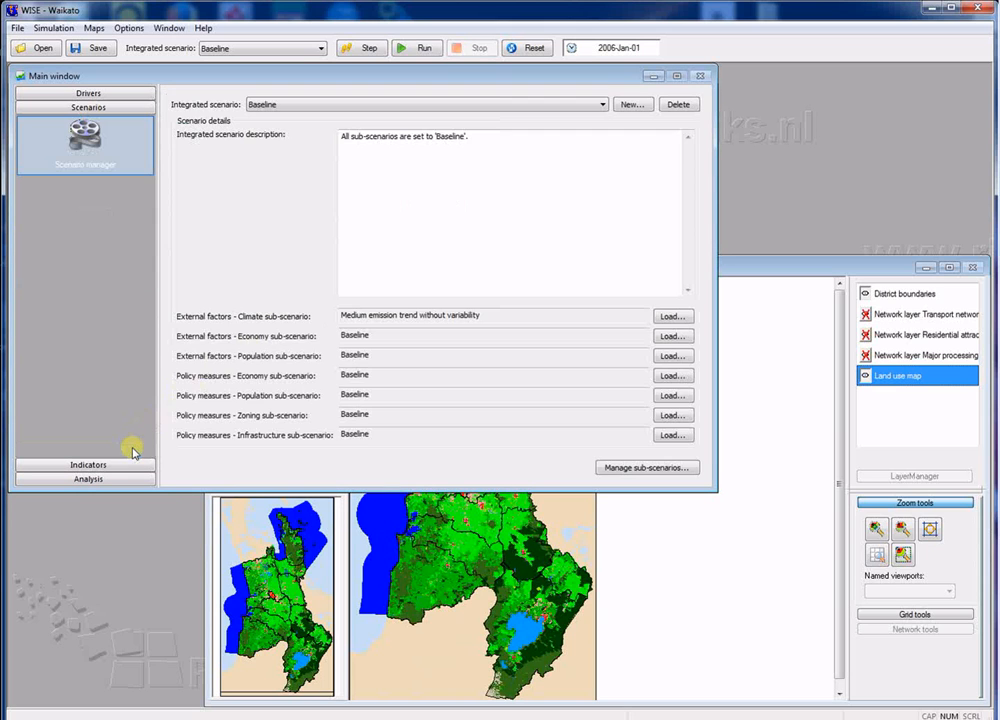
left_click(599, 103)
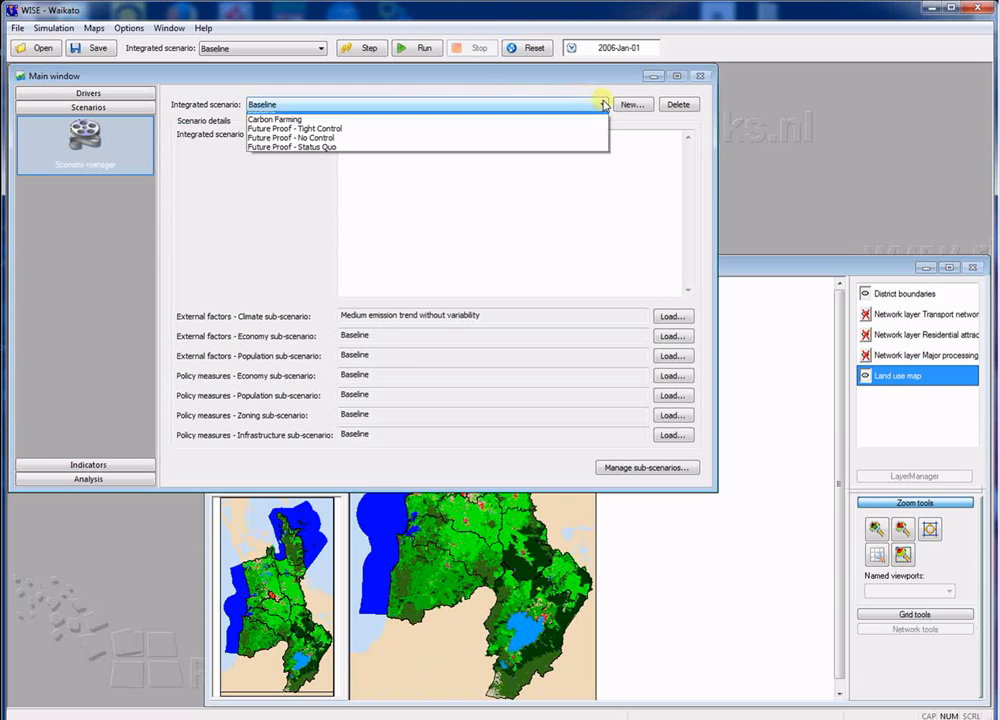
left_click(628, 183)
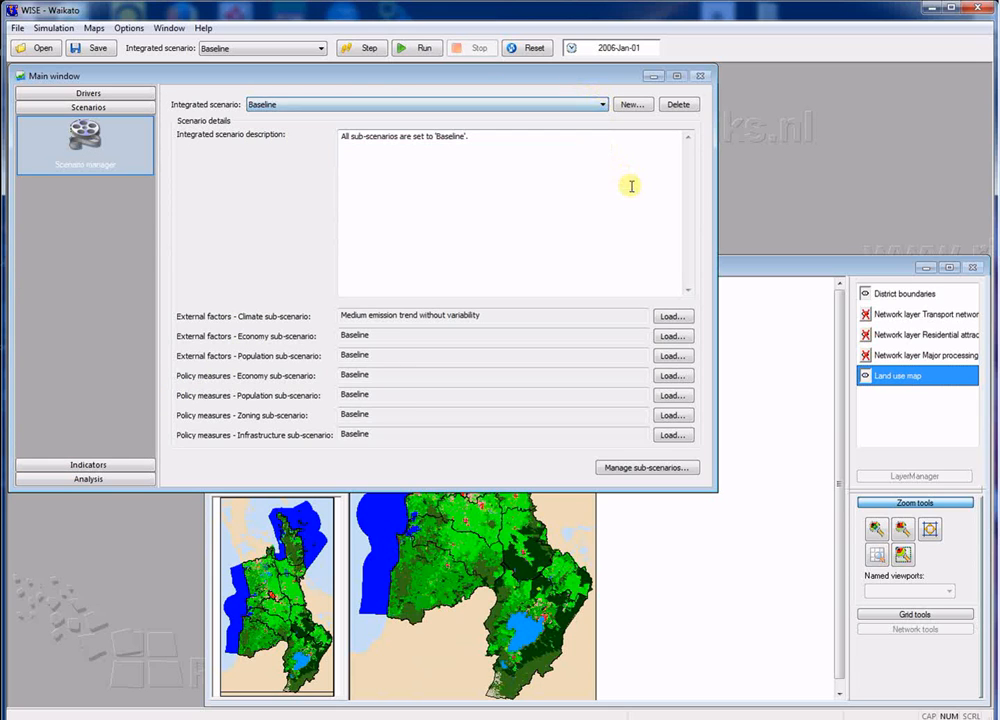
Step: Review the climate sub-scenario options and load "Medium emission trend without variability" as the external climate factor
left_click(667, 321)
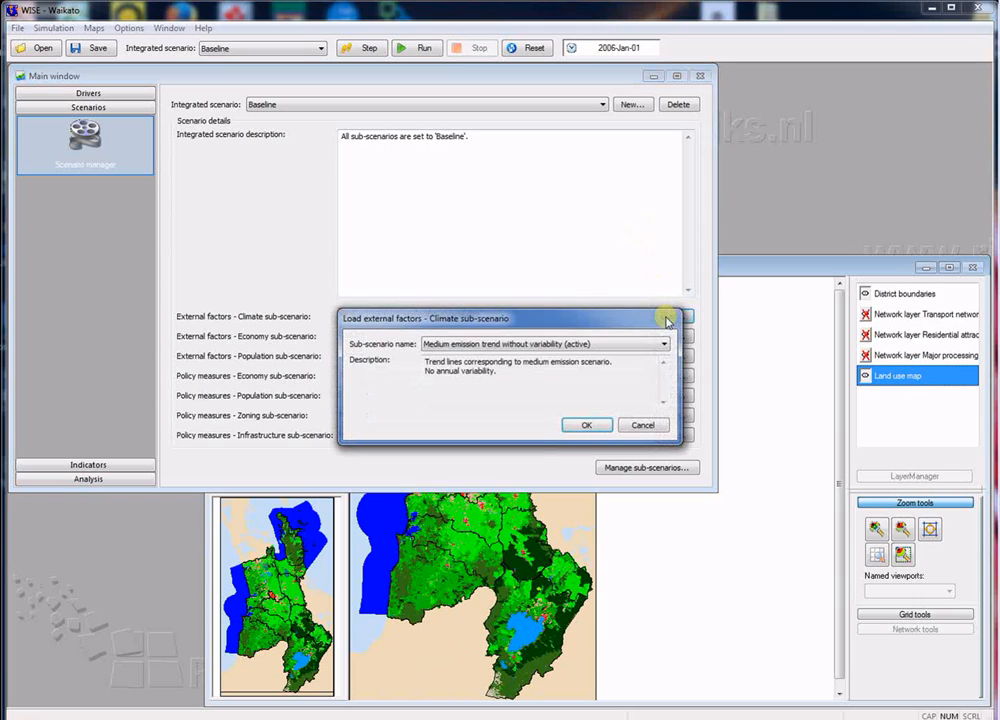
left_click(666, 344)
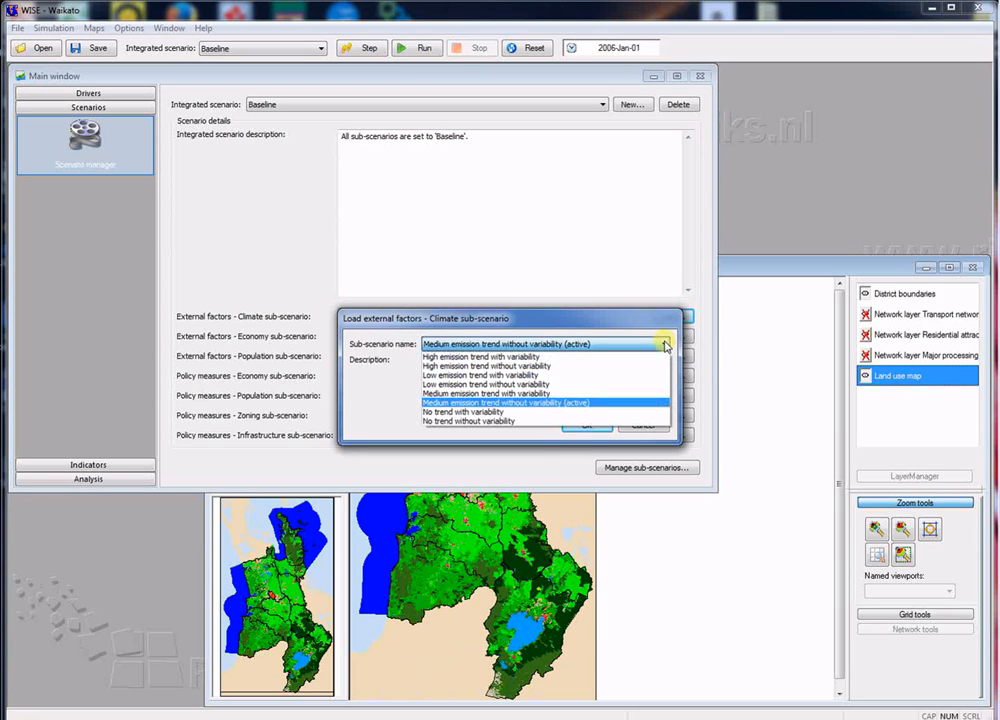
left_click(665, 344)
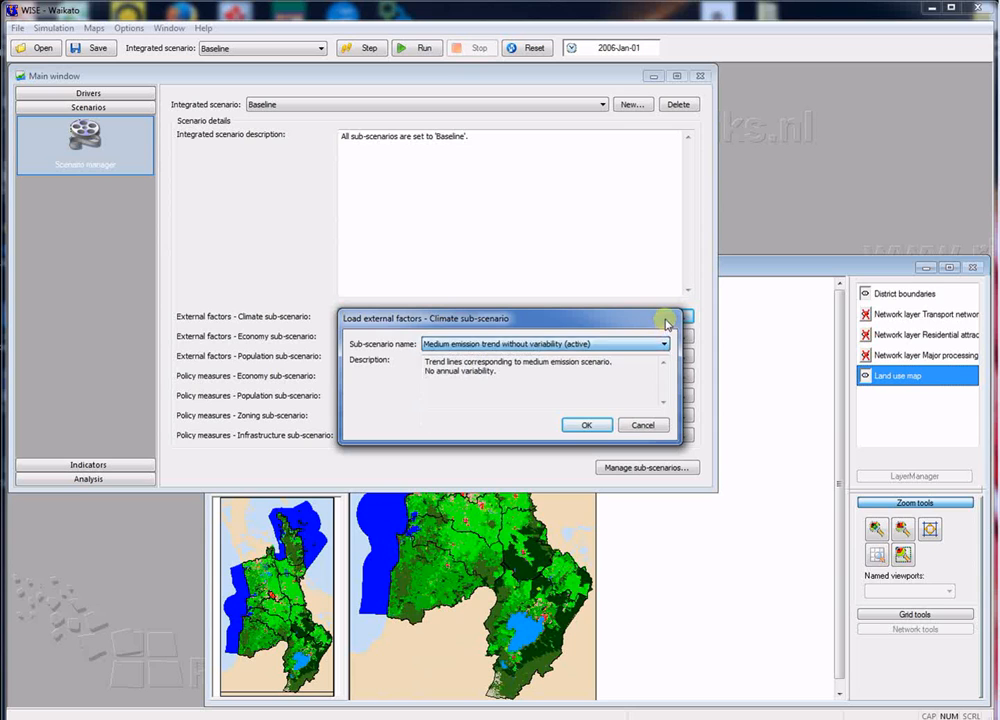
left_click(593, 424)
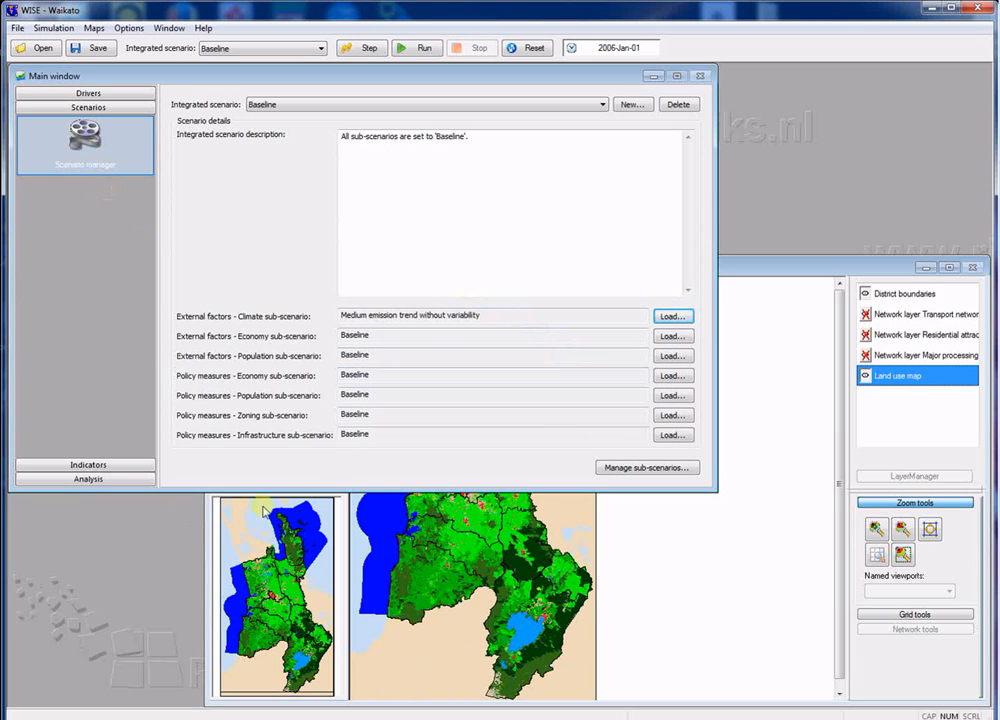
Step: Bring the Land use map window in front of the main window
left_click(748, 265)
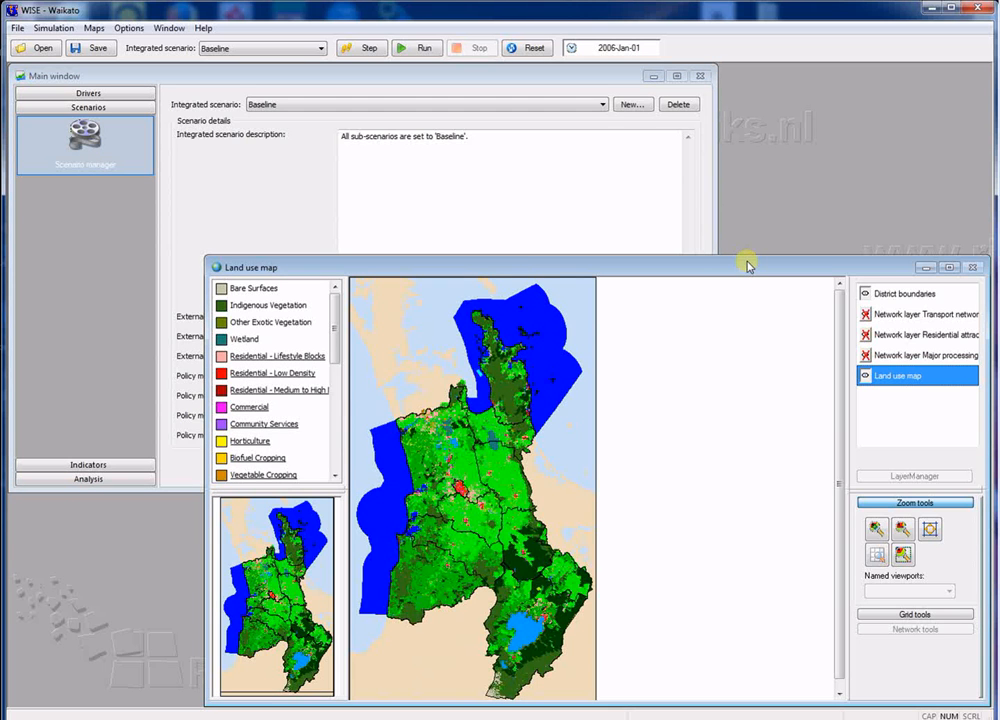
Step: Enlarge the central region on the Land use map and look through the available land use model and hydrology maps
left_click_drag(697, 272, 568, 116)
scroll(325, 335, "up", 3)
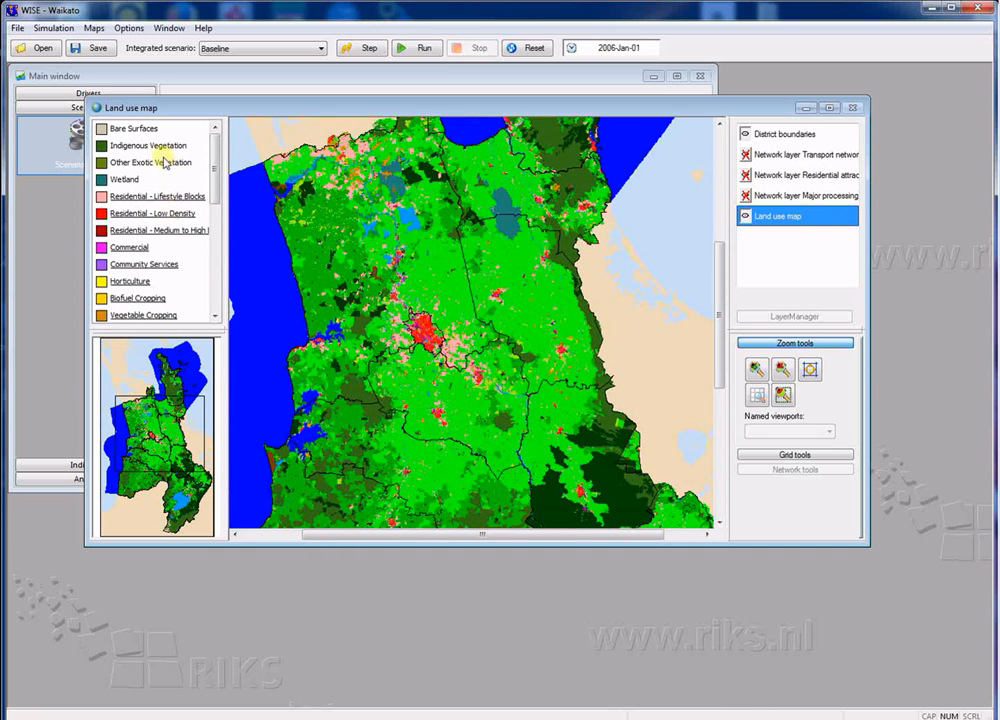
left_click(95, 29)
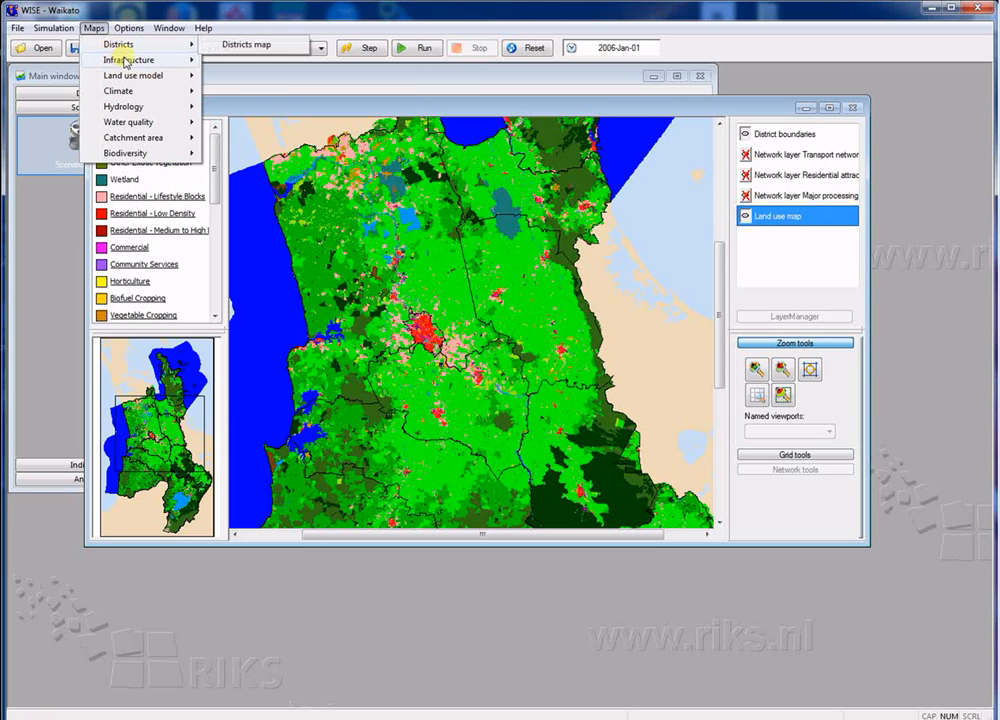
mouse_move(129, 74)
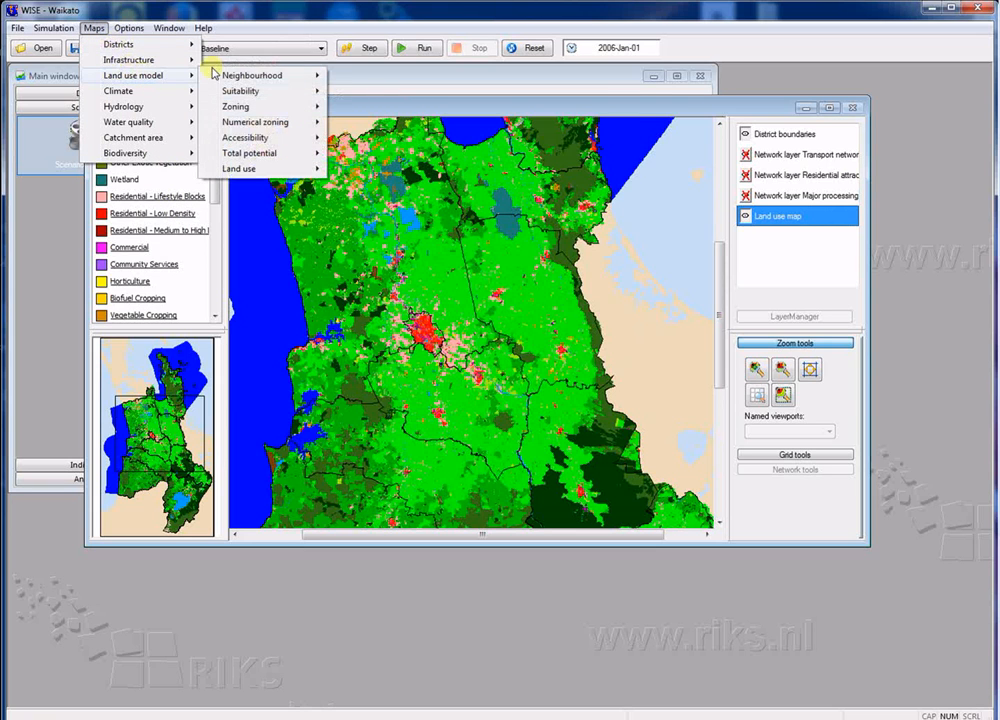
mouse_move(265, 80)
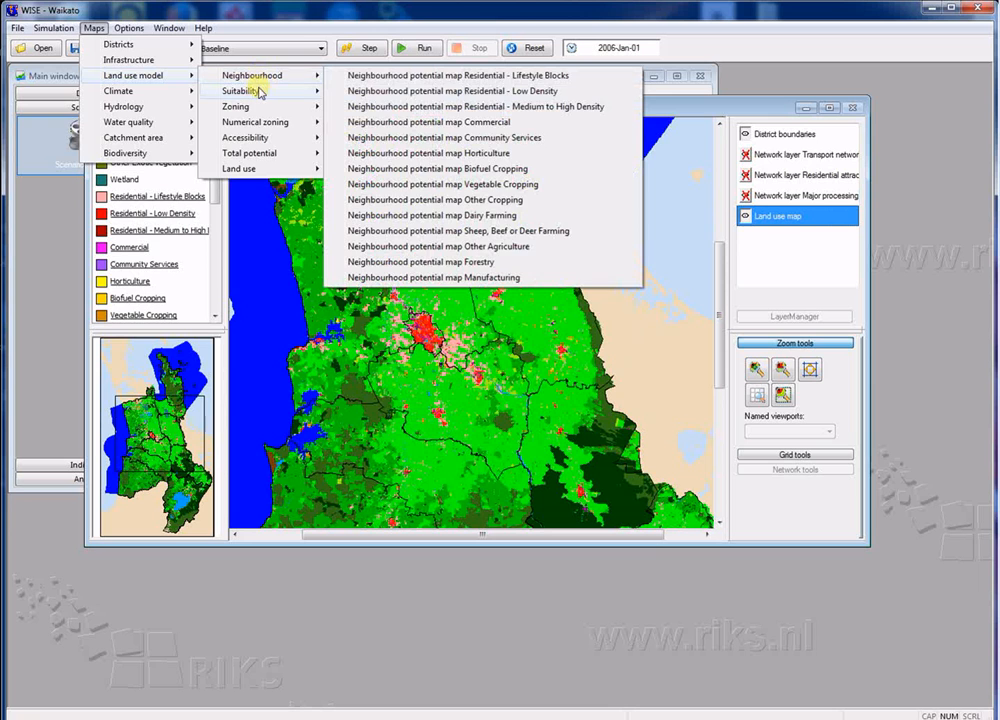
mouse_move(170, 117)
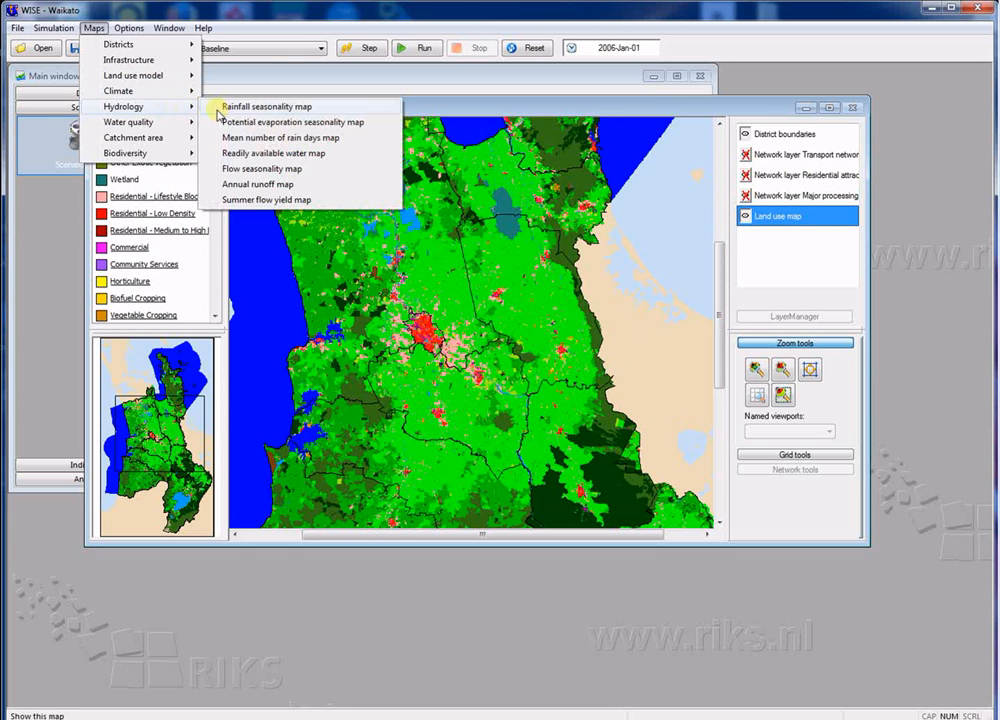
left_click(255, 138)
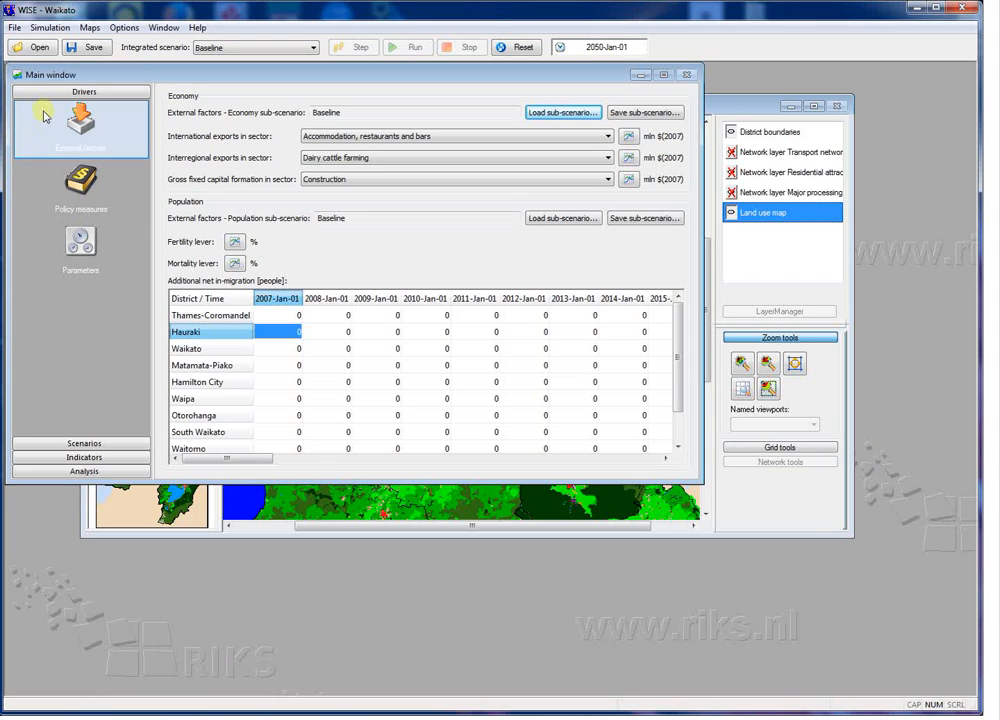
Step: Review the social, economic, environmental and land use indicators in turn
left_click(77, 463)
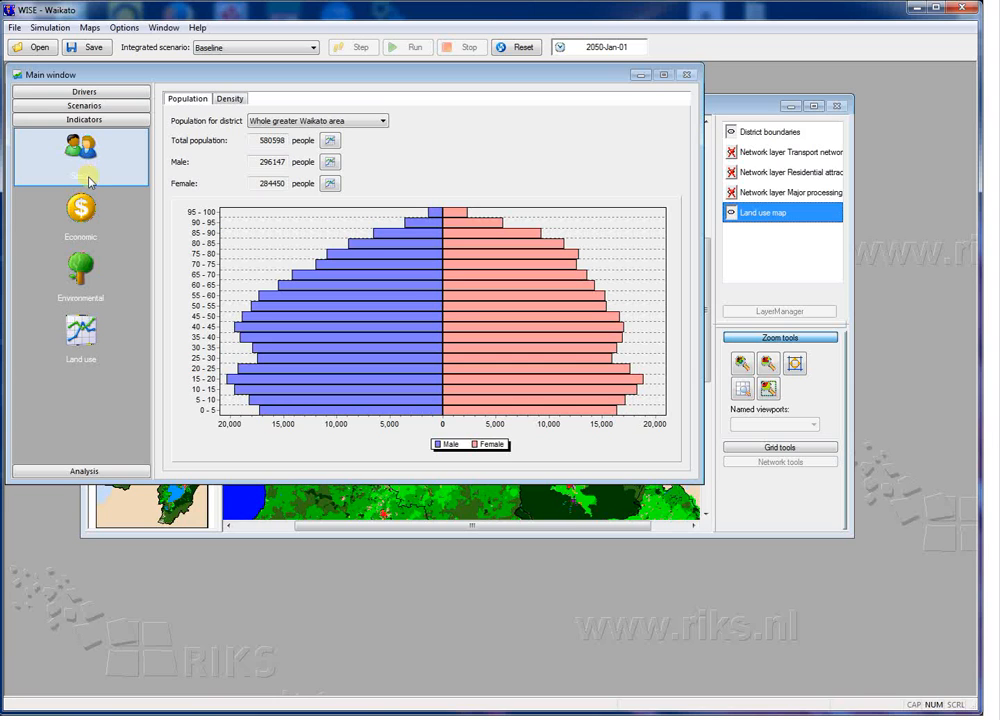
left_click(90, 213)
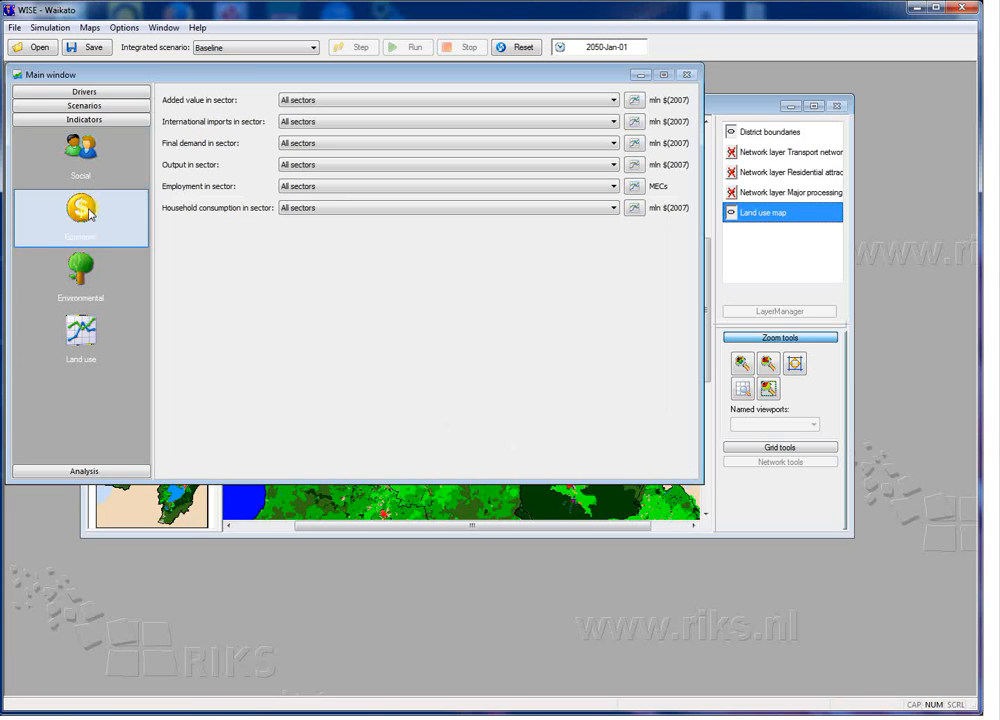
left_click(77, 280)
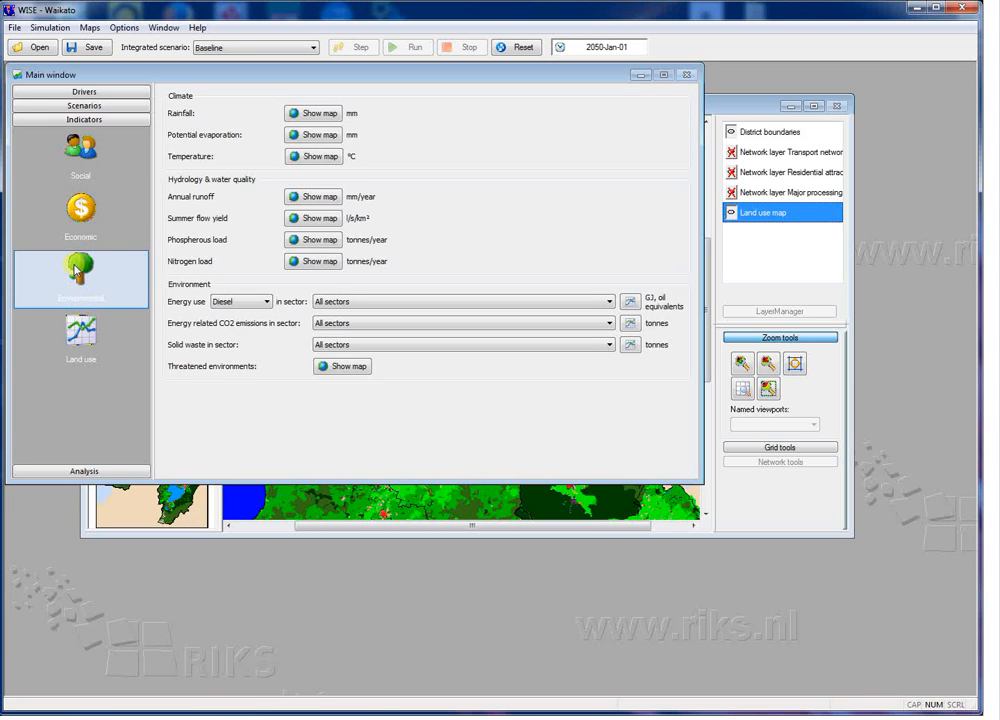
left_click(78, 334)
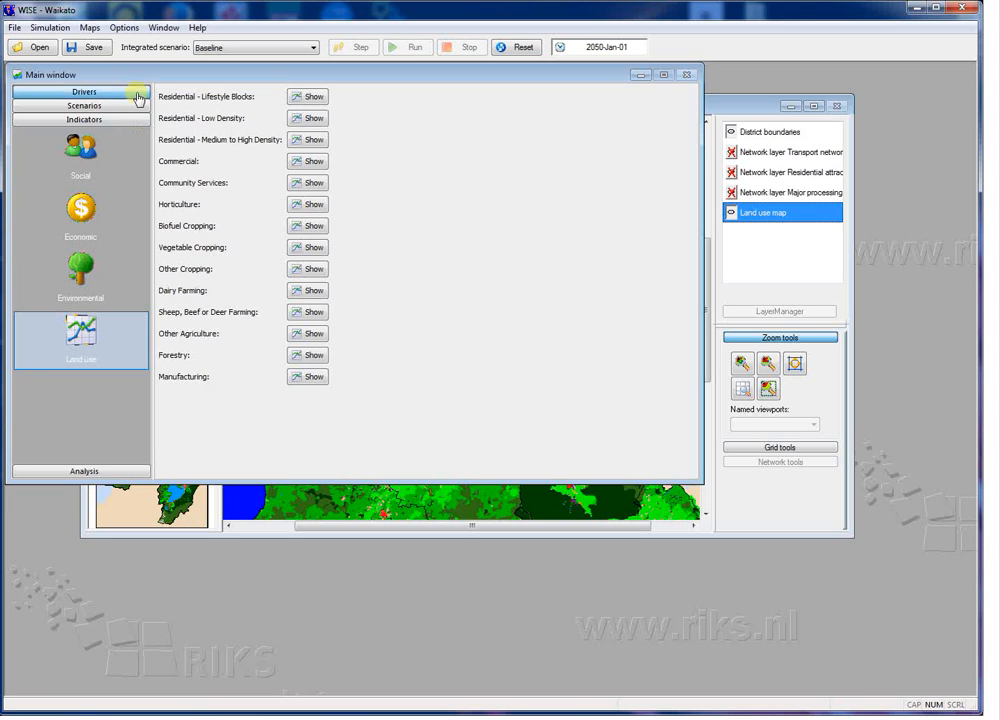
Step: Examine the settings for writing model output to Excel and close them without writing anything
left_click(128, 28)
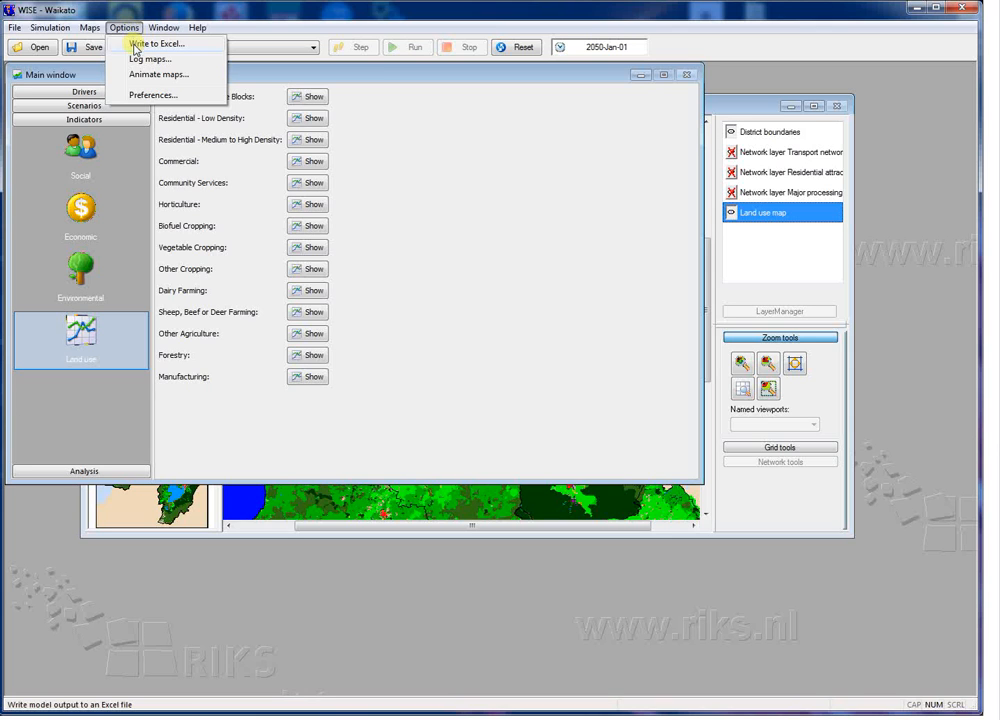
left_click(137, 47)
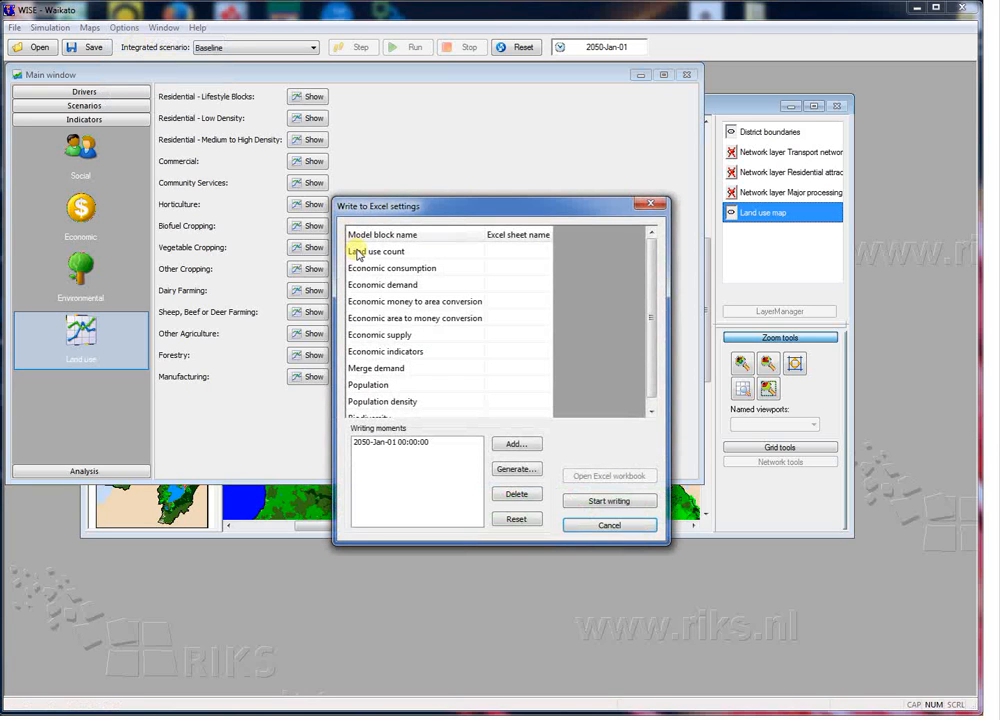
left_click(598, 525)
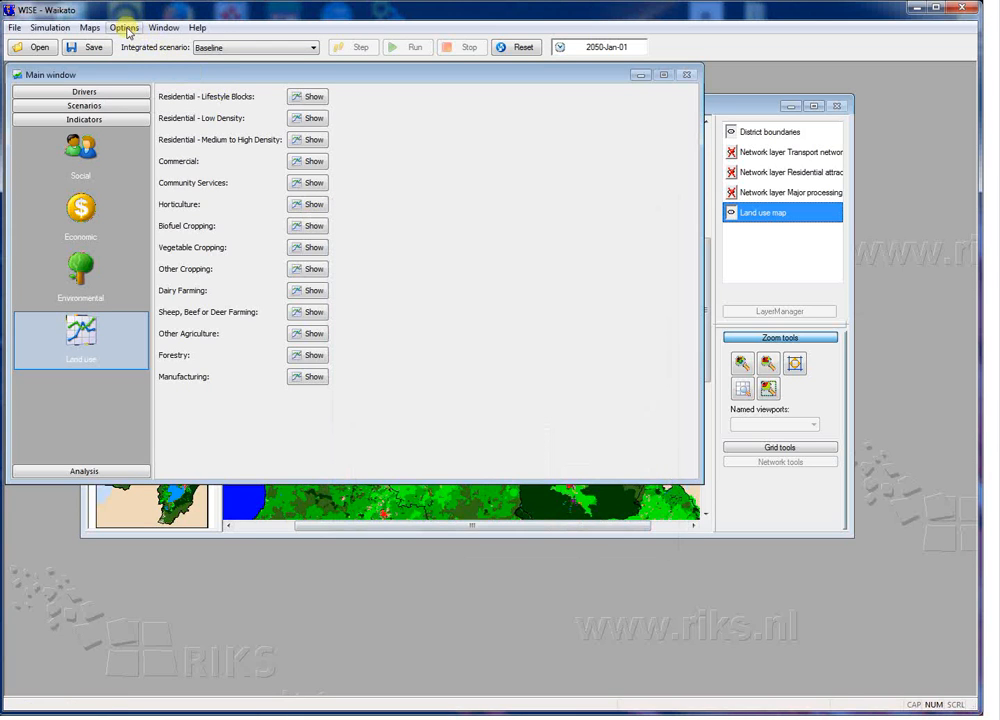
Step: Examine the map log settings, including the maps to log and log moments, and close them without turning logging on
left_click(125, 28)
left_click(137, 61)
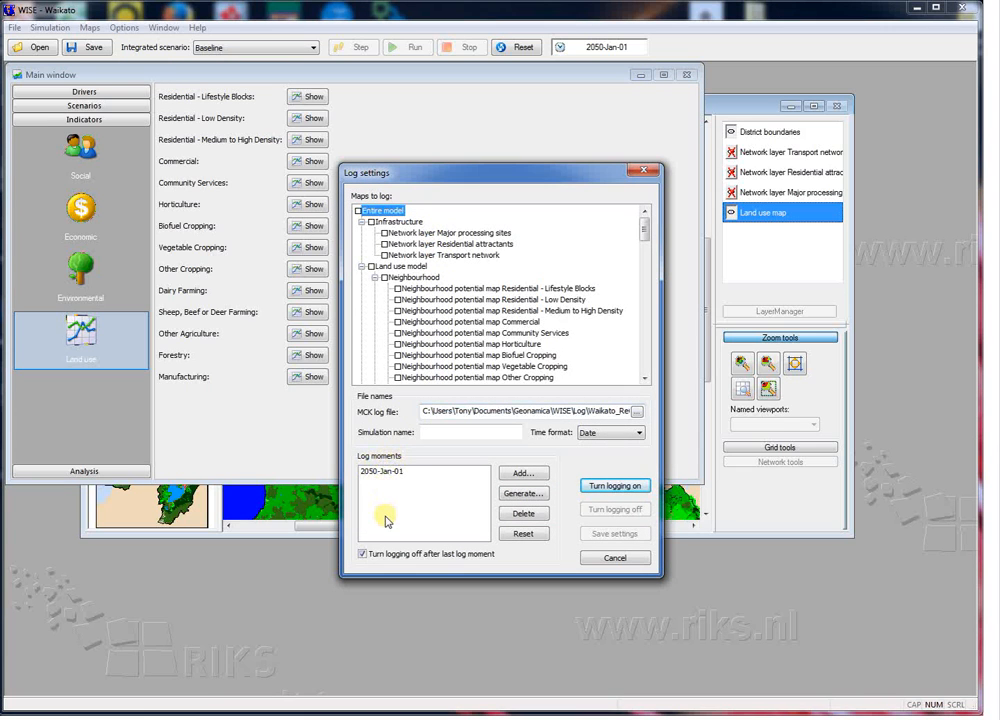
left_click(615, 557)
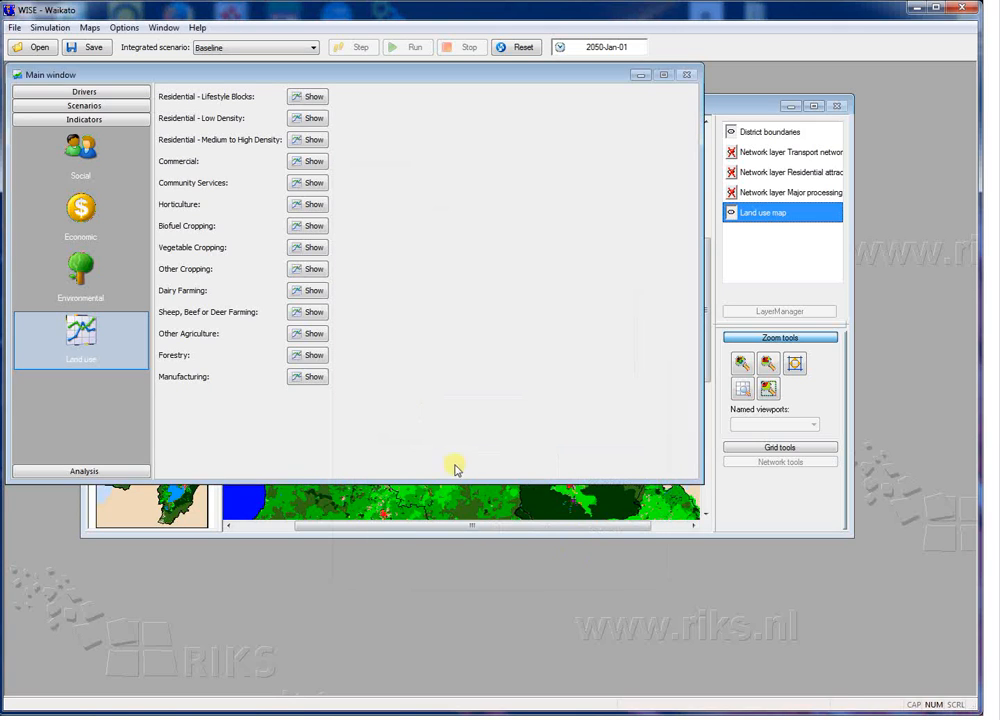
Step: Examine the map animation settings, including the maps to animate and animation size, and close them without applying
left_click(124, 28)
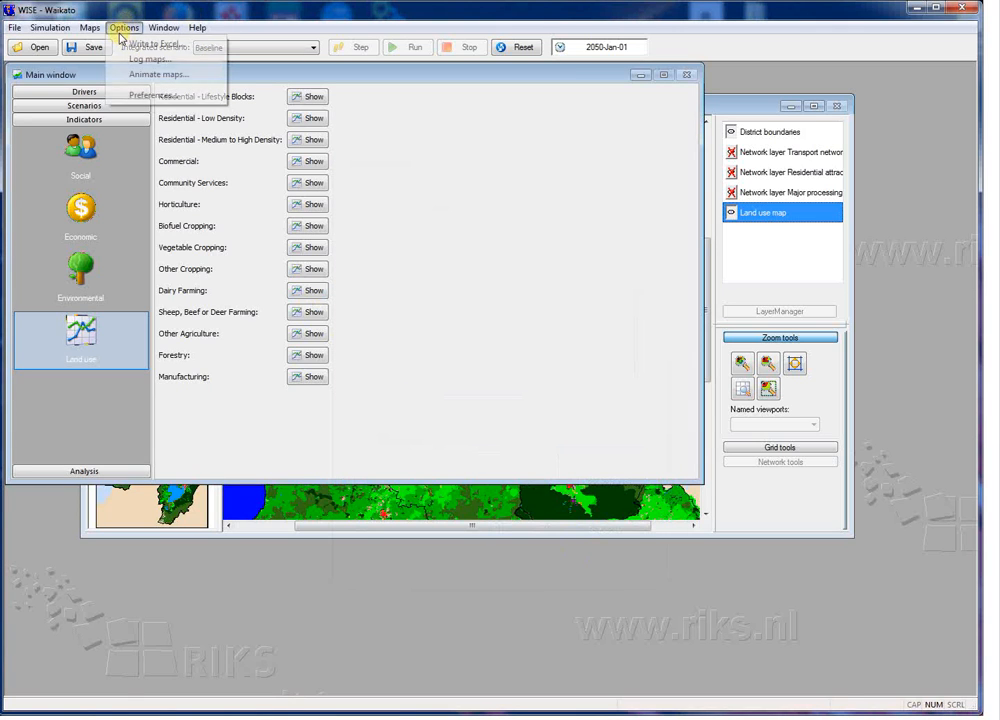
left_click(141, 84)
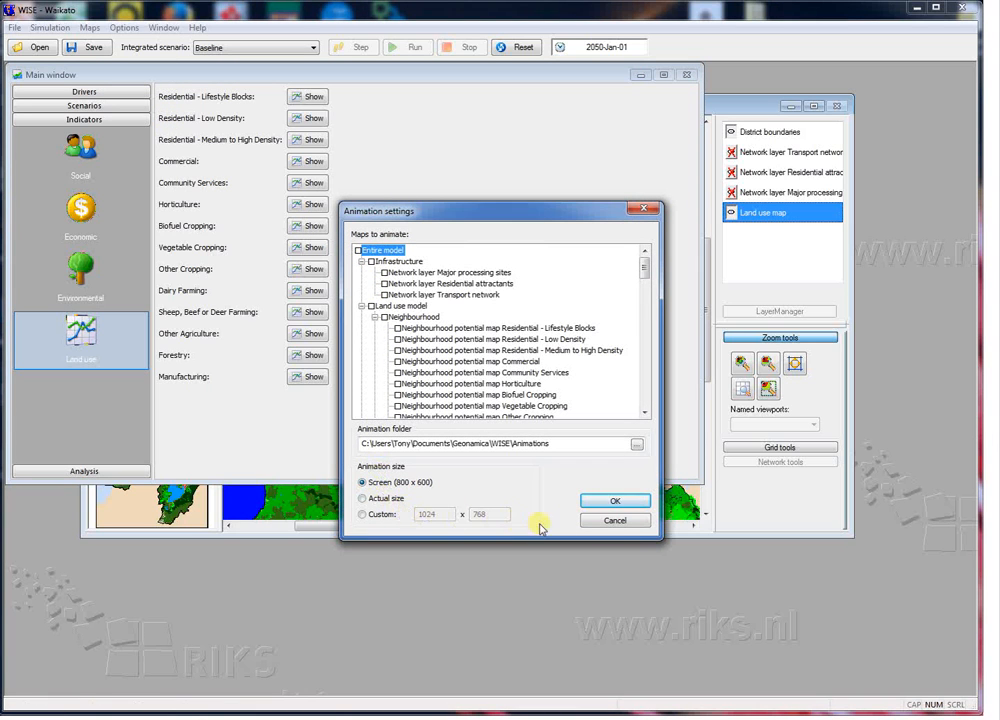
left_click(597, 522)
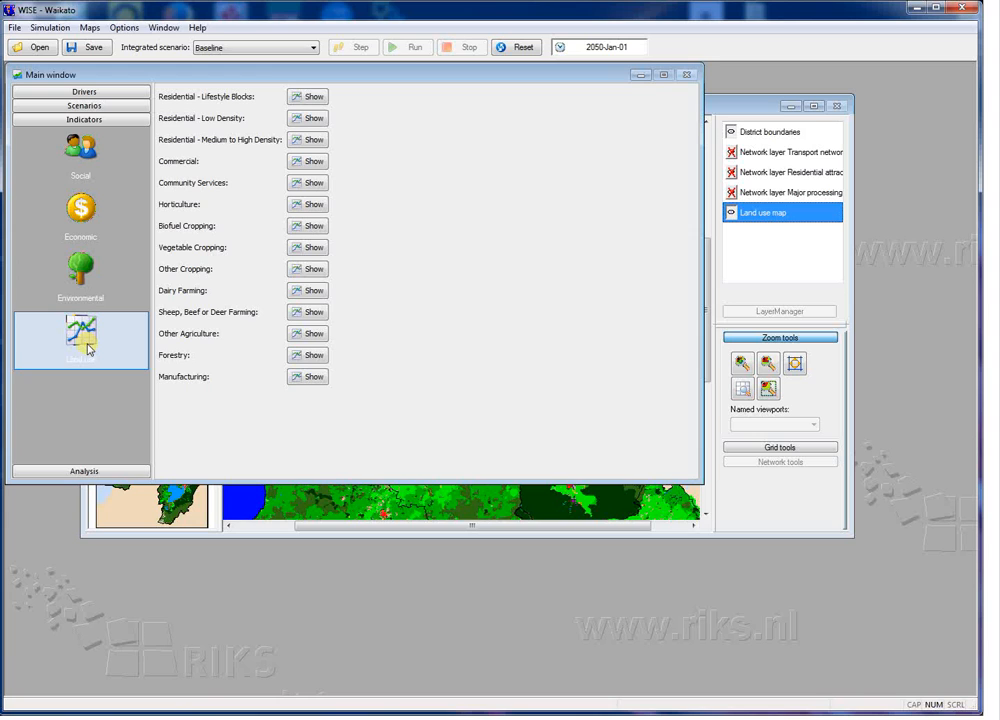
Step: Start the Map Comparison Kit from the WISE analysis section and open the Waikato_ReCalibration_Final log file
left_click(66, 472)
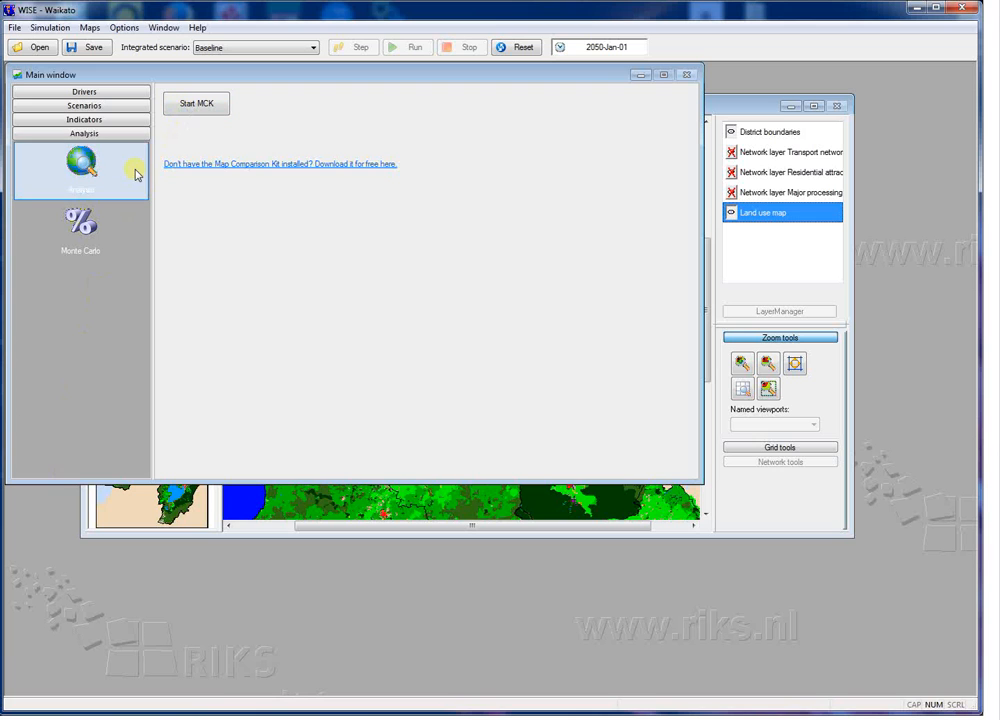
left_click(196, 112)
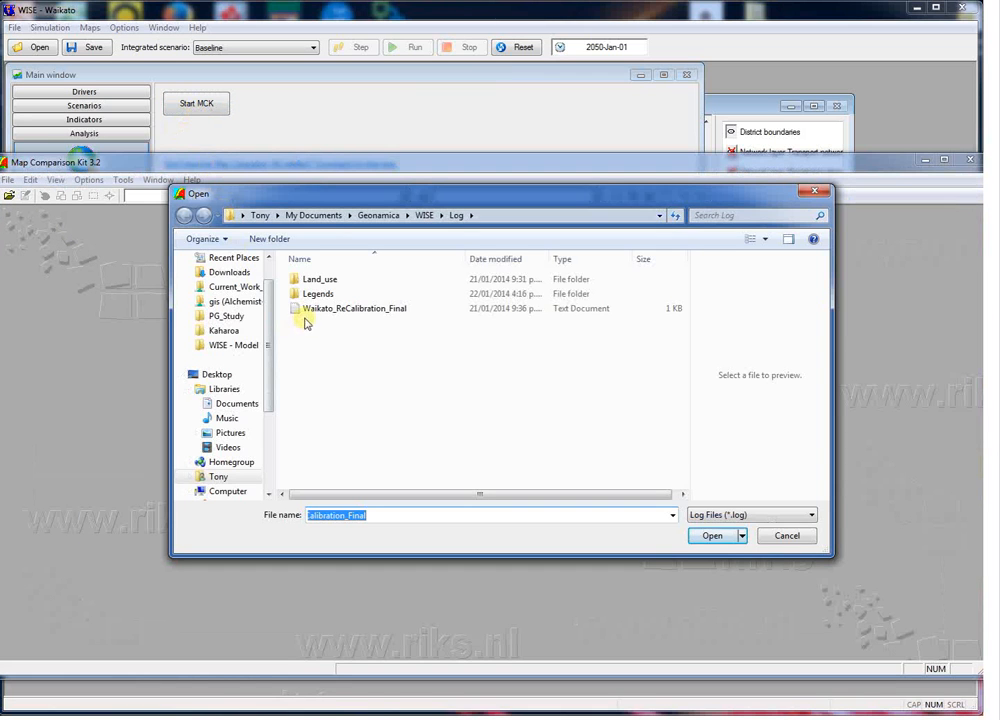
double_click(309, 312)
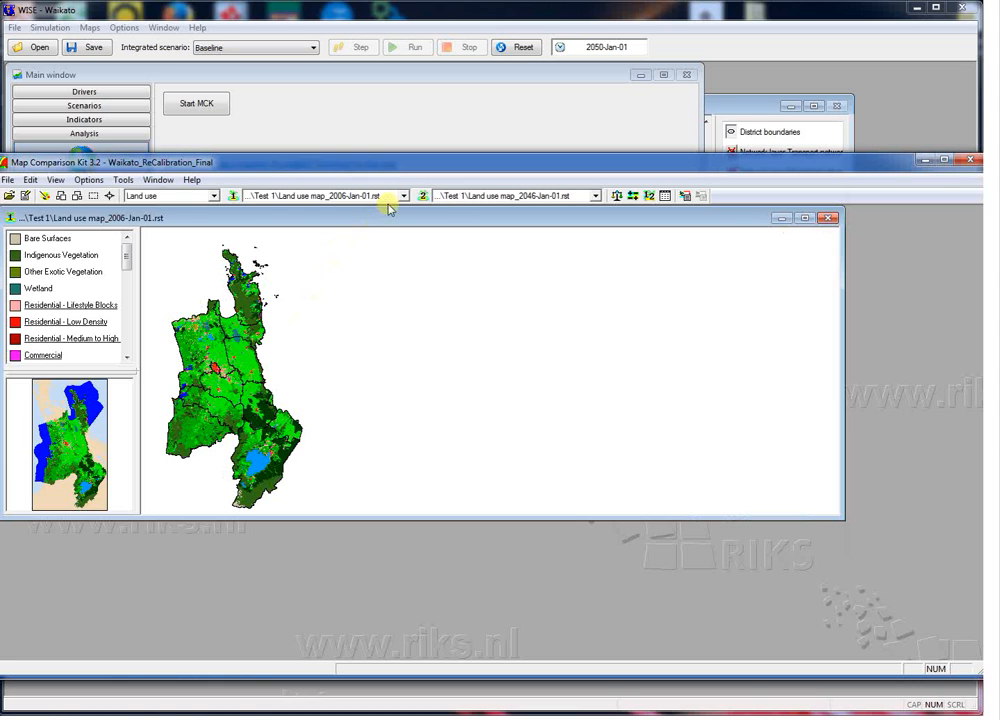
Step: Check the available map dates, keeping Land use map_2006-Jan-01 as the first map and Land use map_2046-Jan-01 as the second
left_click(403, 196)
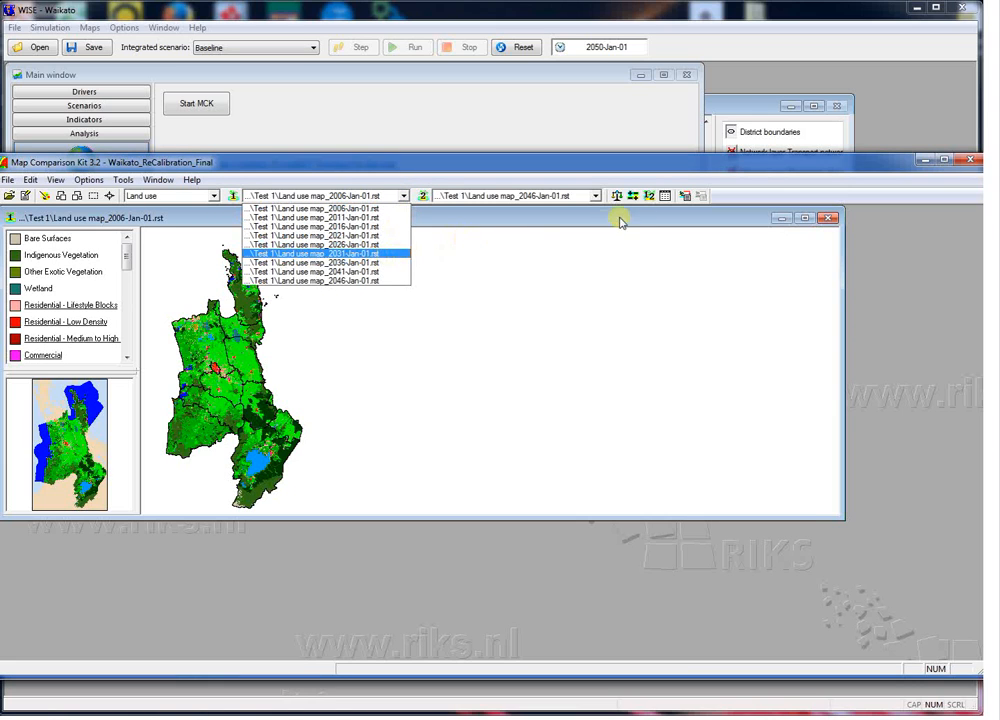
left_click(595, 198)
left_click(595, 197)
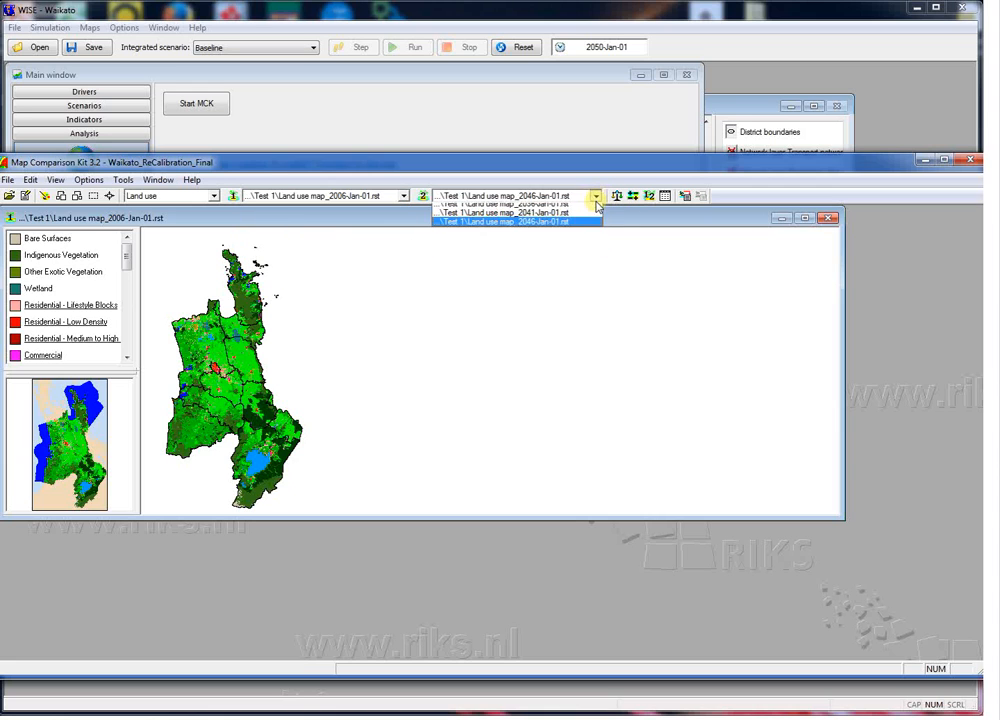
left_click(555, 275)
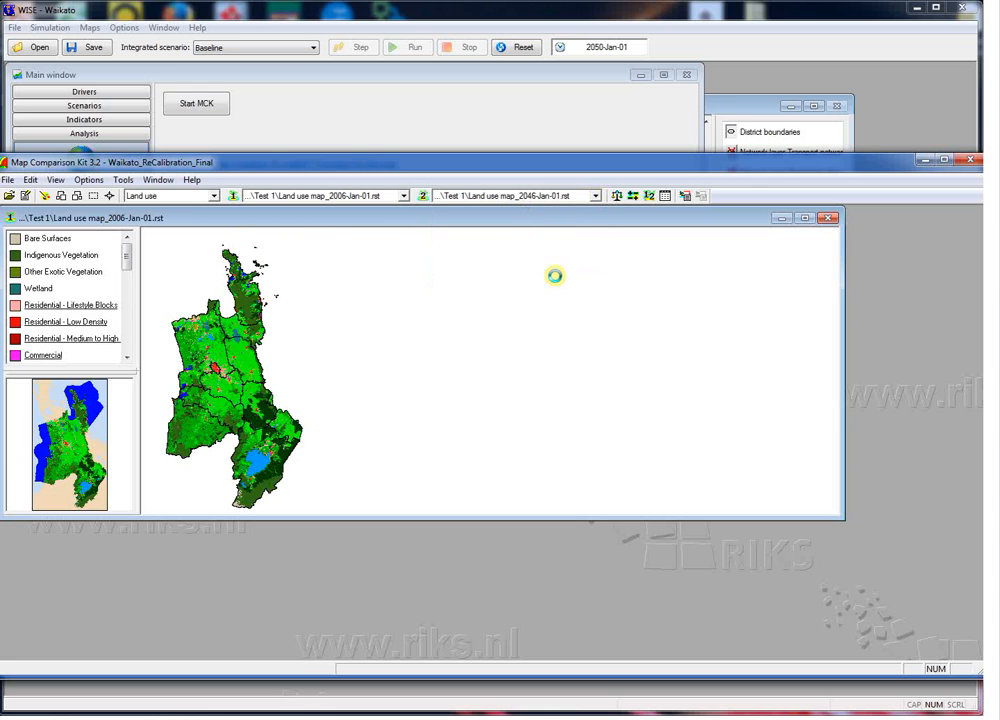
Step: Set the Per category comparison algorithm to compare the Dairy Farming land use
left_click(632, 195)
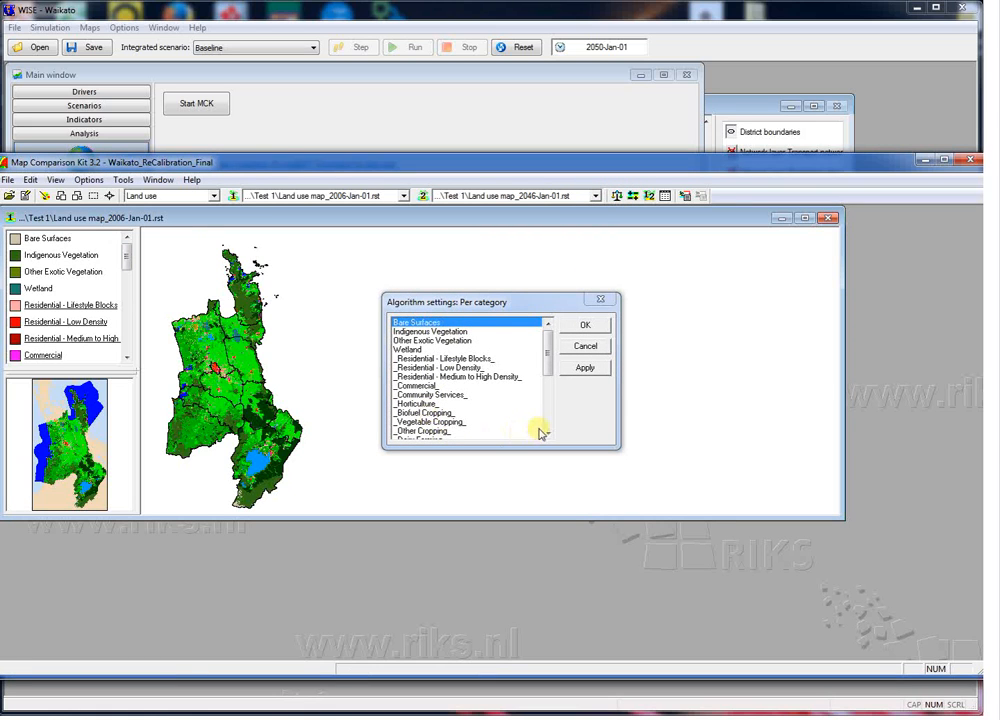
scroll(540, 425, "down", 4)
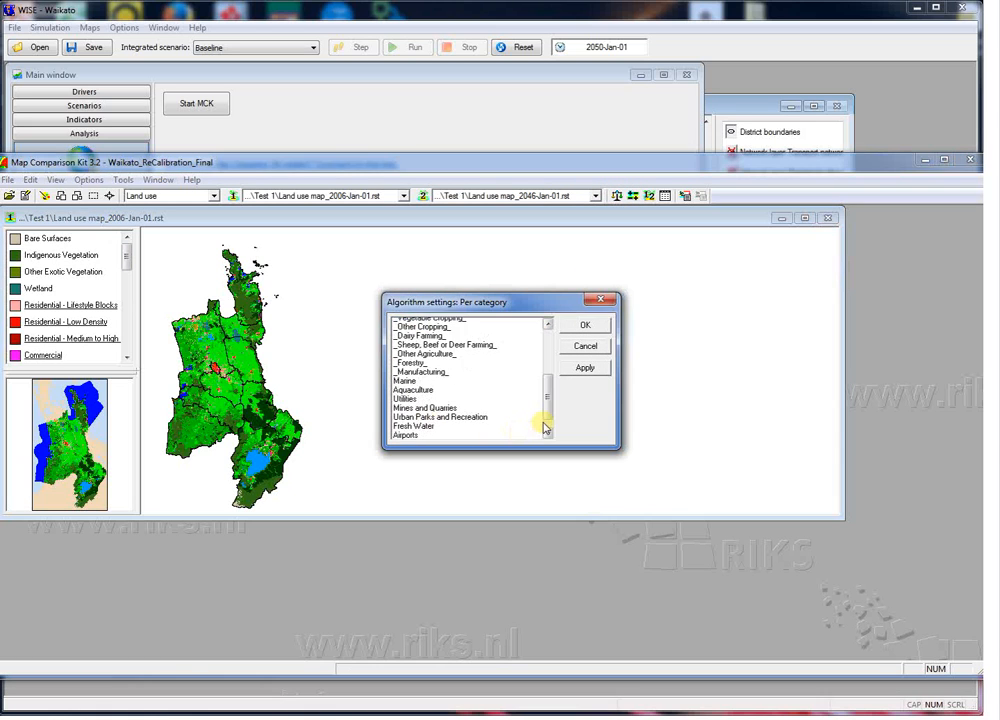
left_click(447, 331)
left_click(585, 265)
left_click(585, 325)
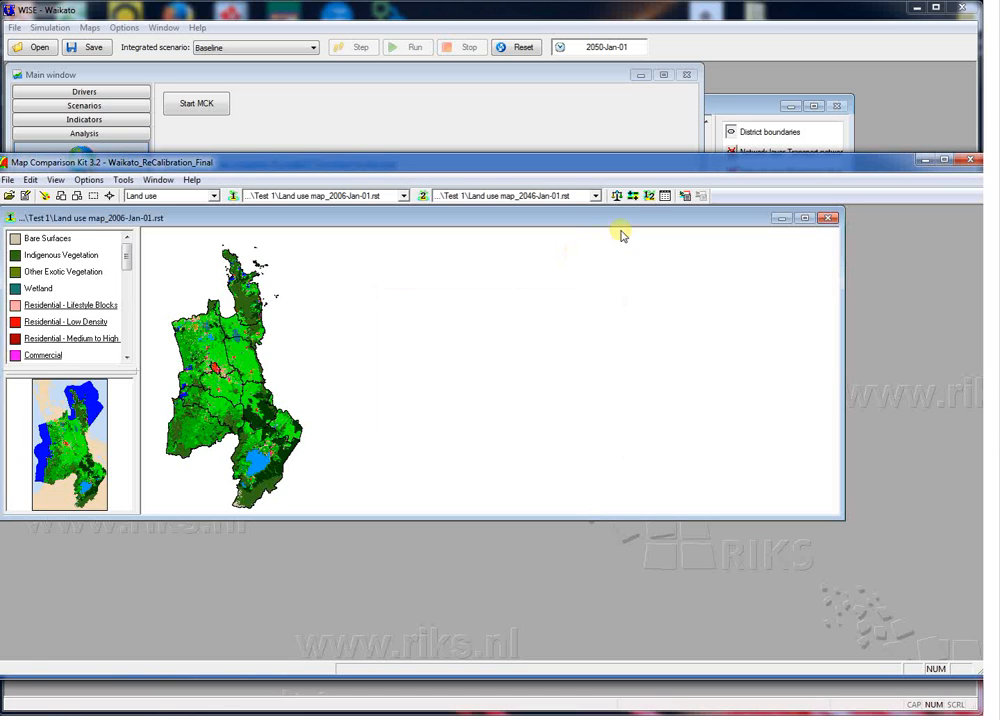
Step: Display the Dairy Farming comparison result map, maximize its window and examine the changes in the central region
left_click(649, 195)
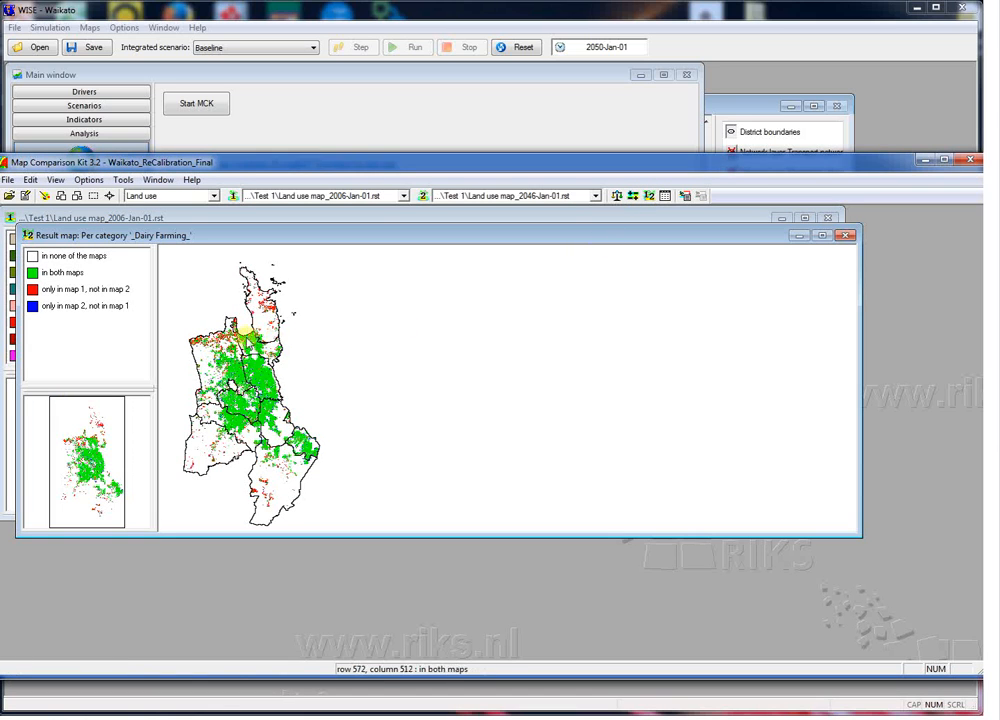
left_click(822, 236)
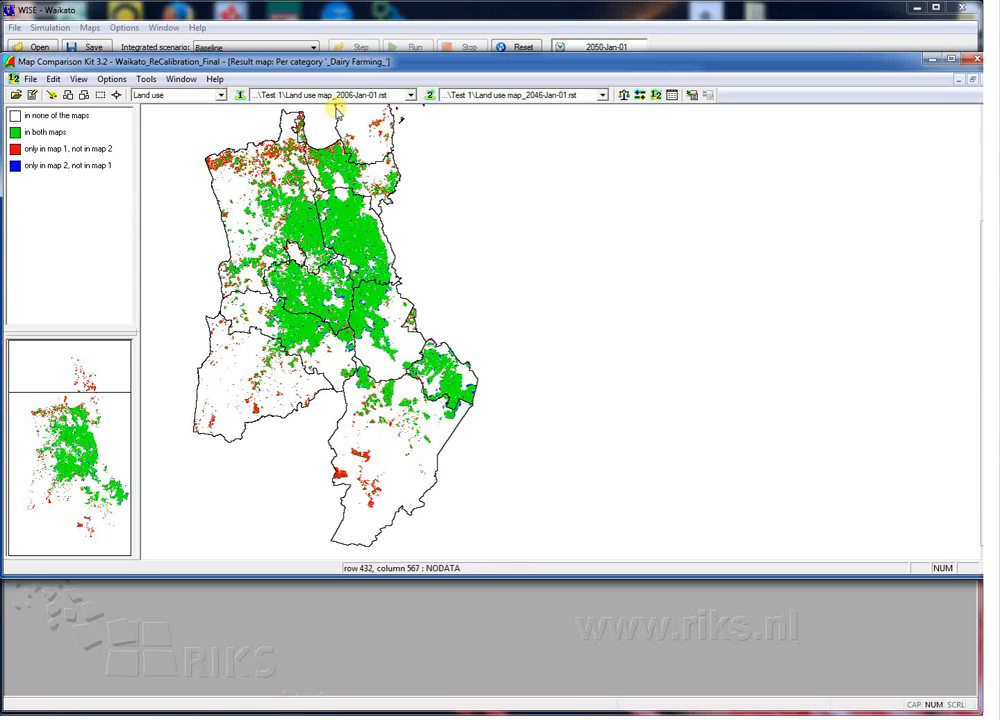
scroll(339, 215, "up", 2)
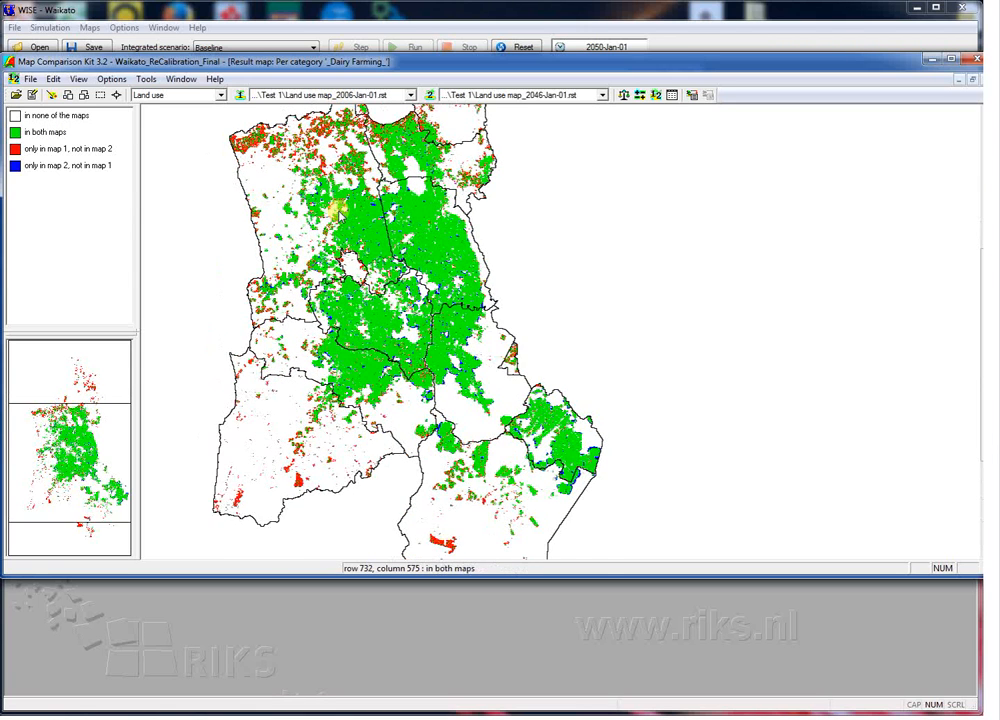
scroll(337, 209, "up", 1)
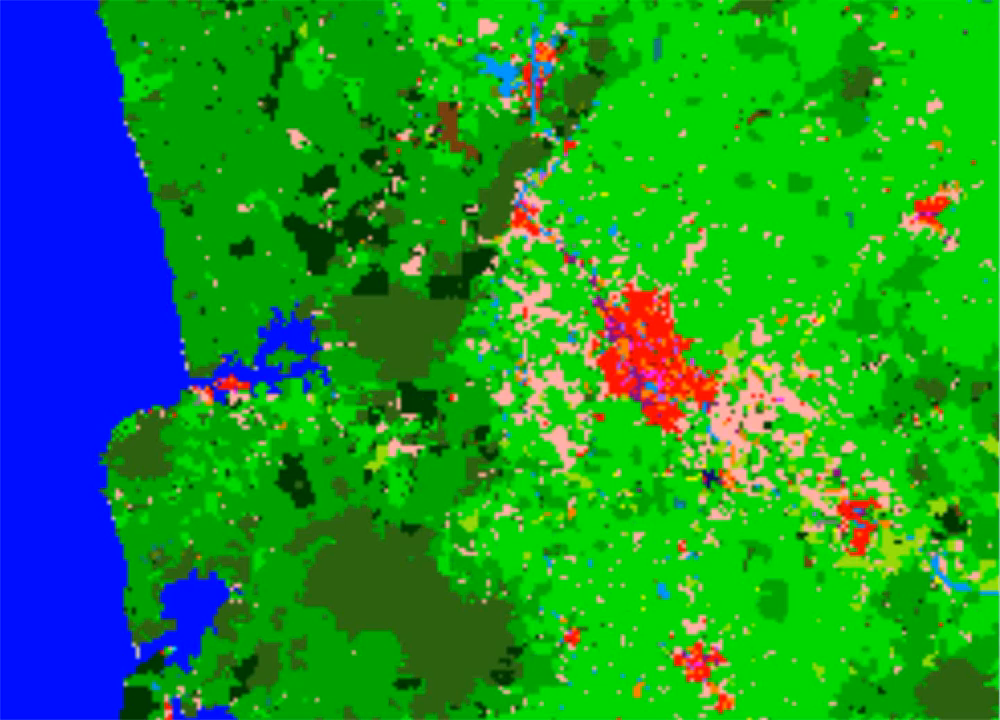
key("Right")
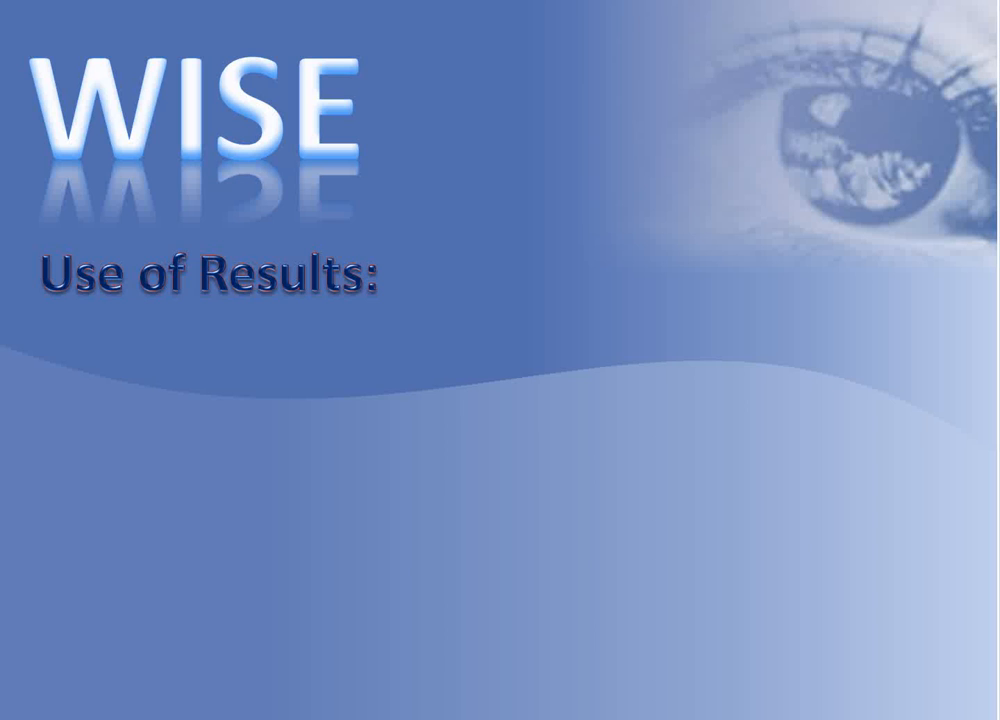
key("Right")
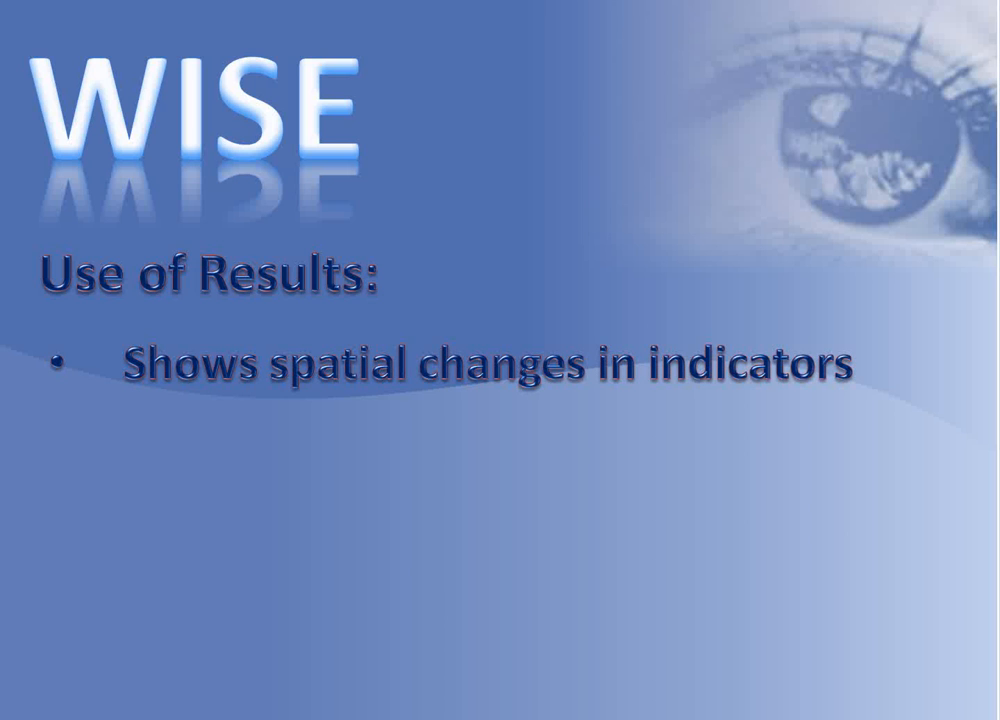
key("Right")
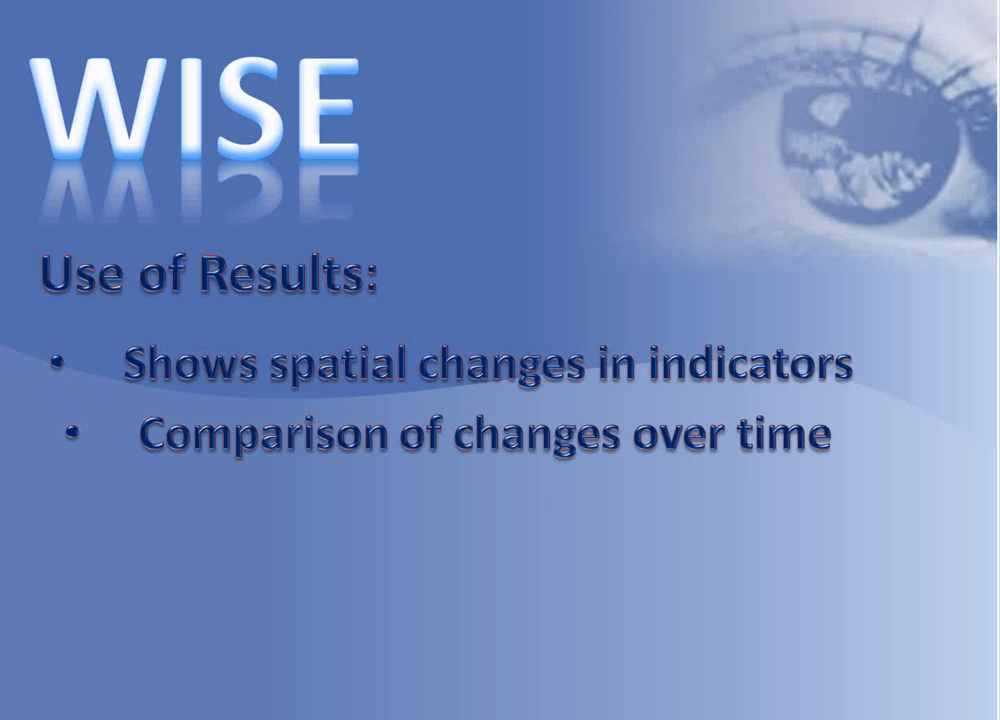
key("Right")
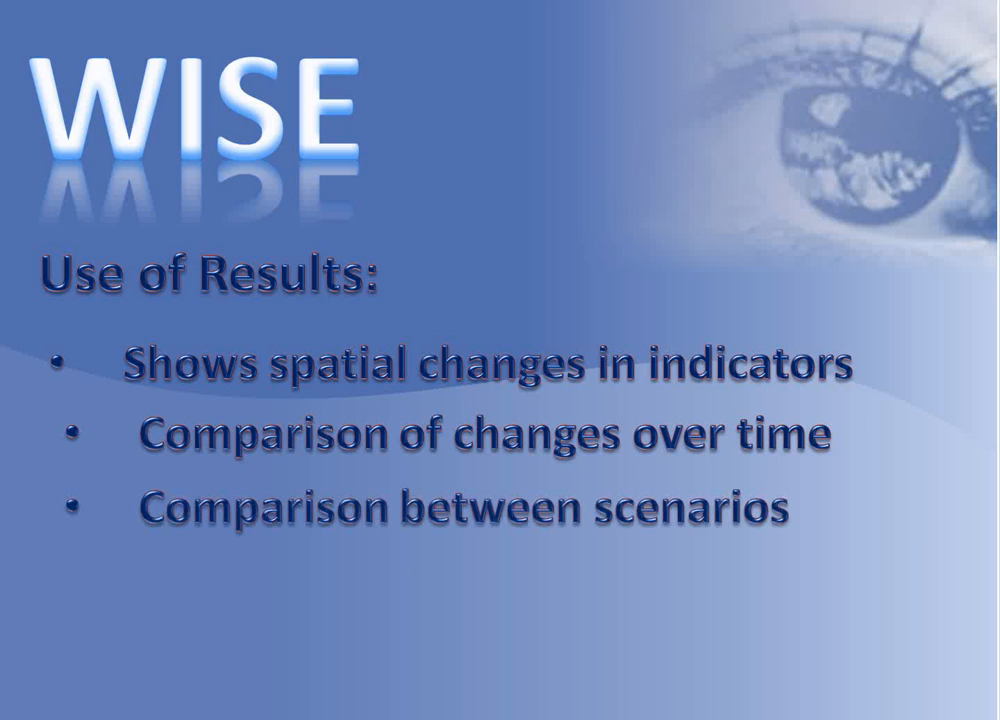